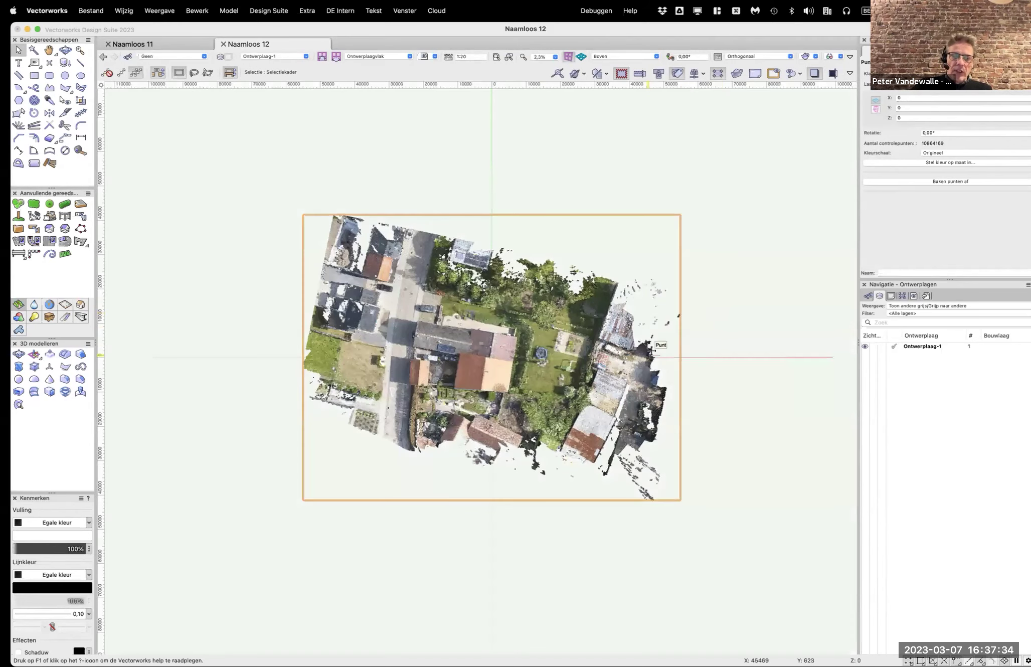
# - Examine the point cloud of the farmhouse and its surroundings from above and in 3D, from single points to the whole scene
pyautogui.scroll(3, 431, 308)
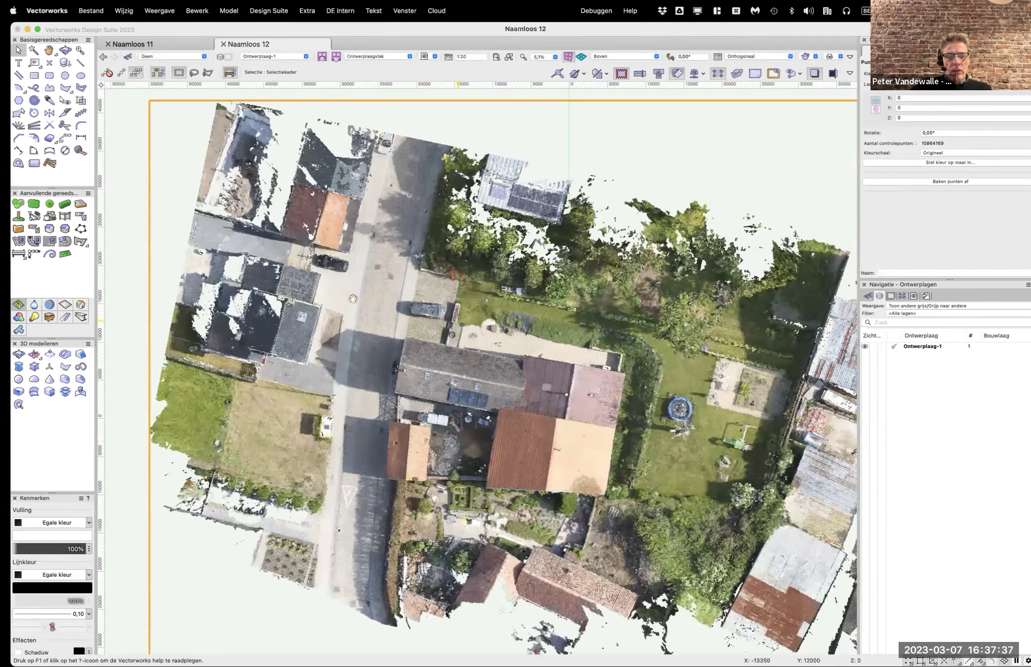
pyautogui.moveTo(352, 299); pyautogui.dragTo(594, 404, button='middle')
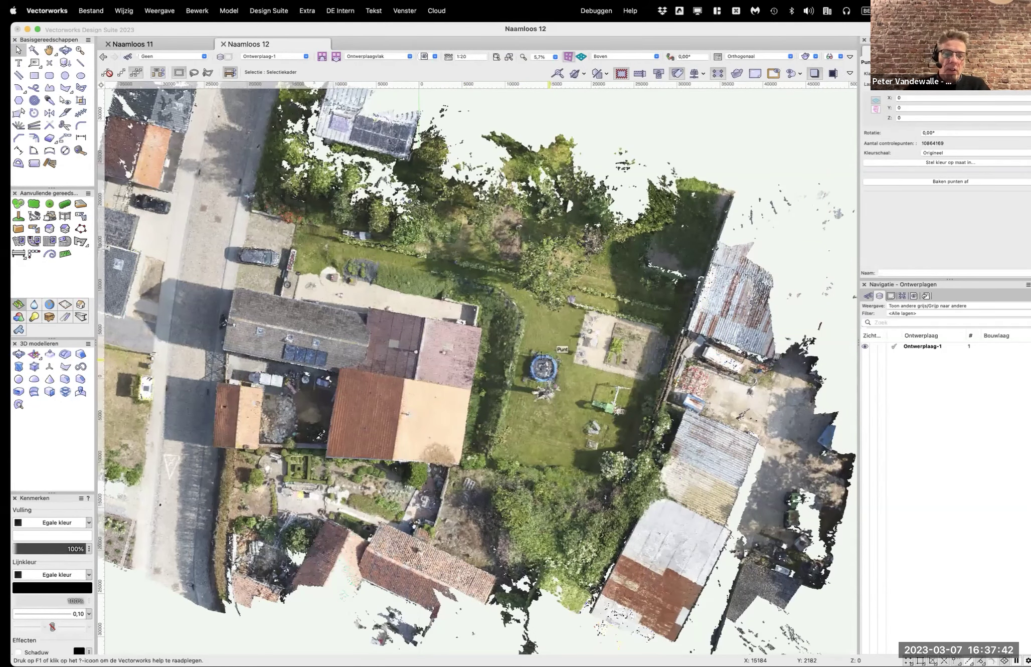
pyautogui.keyDown('ctrl'); pyautogui.moveTo(587, 431); pyautogui.dragTo(378, 244, button='middle'); pyautogui.keyUp('ctrl')
pyautogui.moveTo(378, 244); pyautogui.dragTo(746, 277)
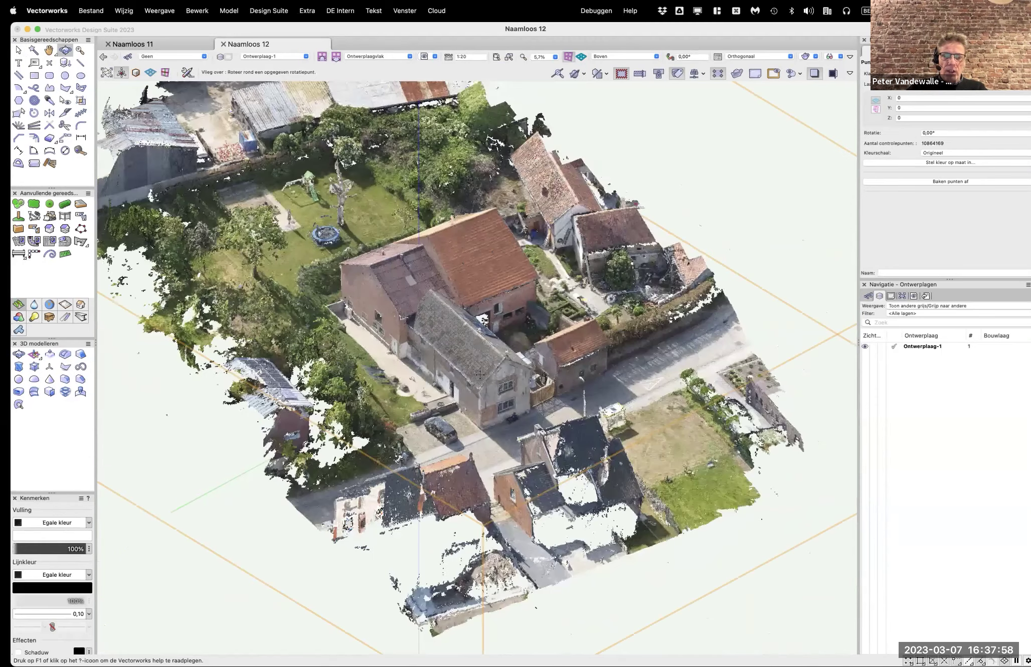
pyautogui.scroll(8, 509, 369)
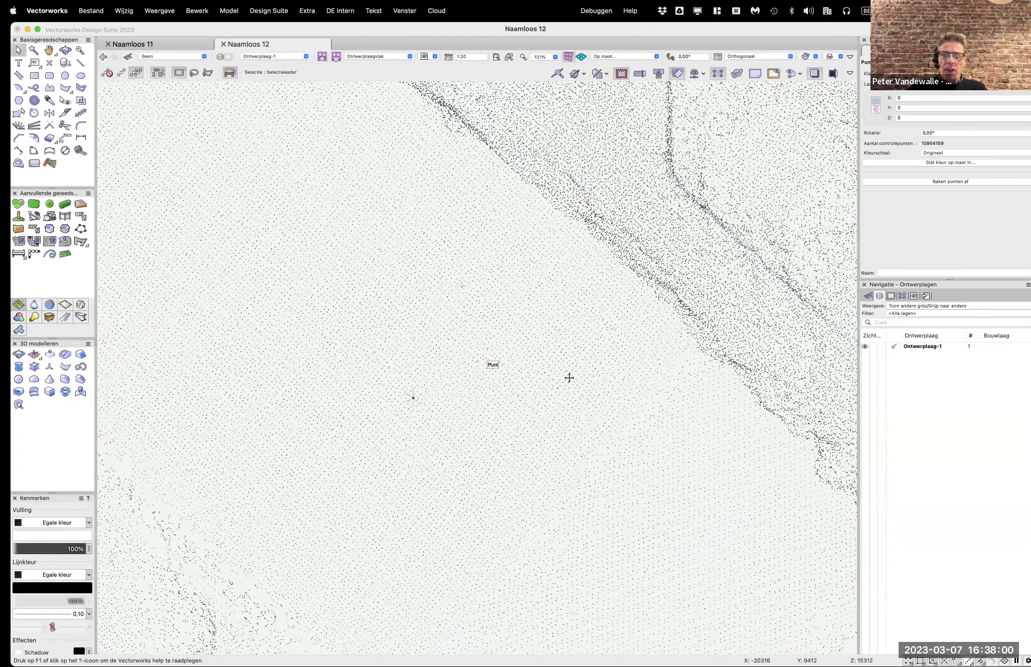
pyautogui.scroll(-2, 569, 377)
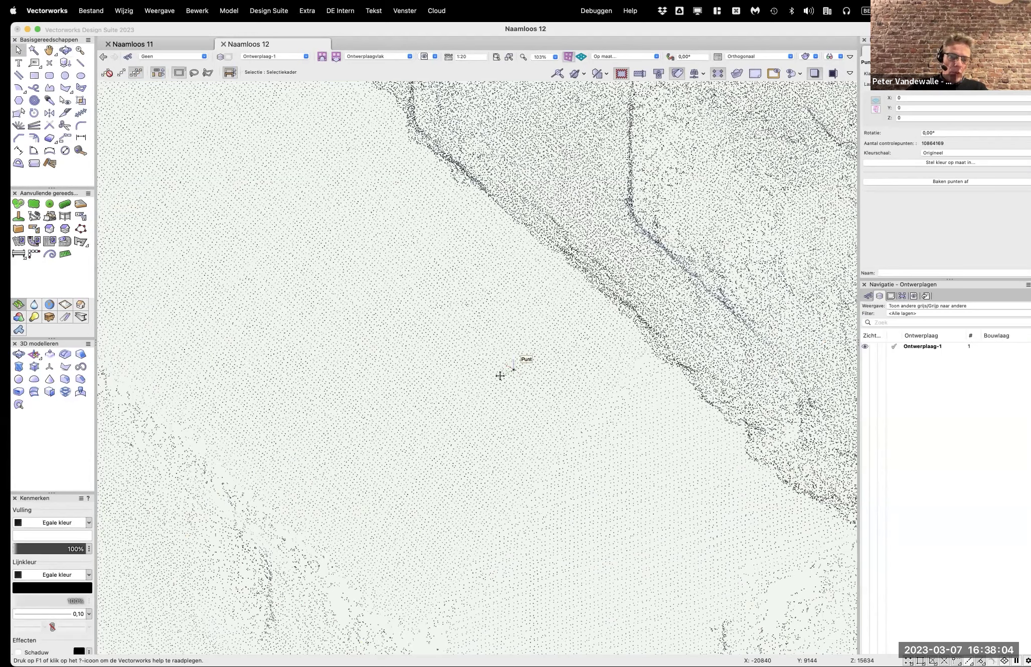
pyautogui.scroll(-3, 448, 372)
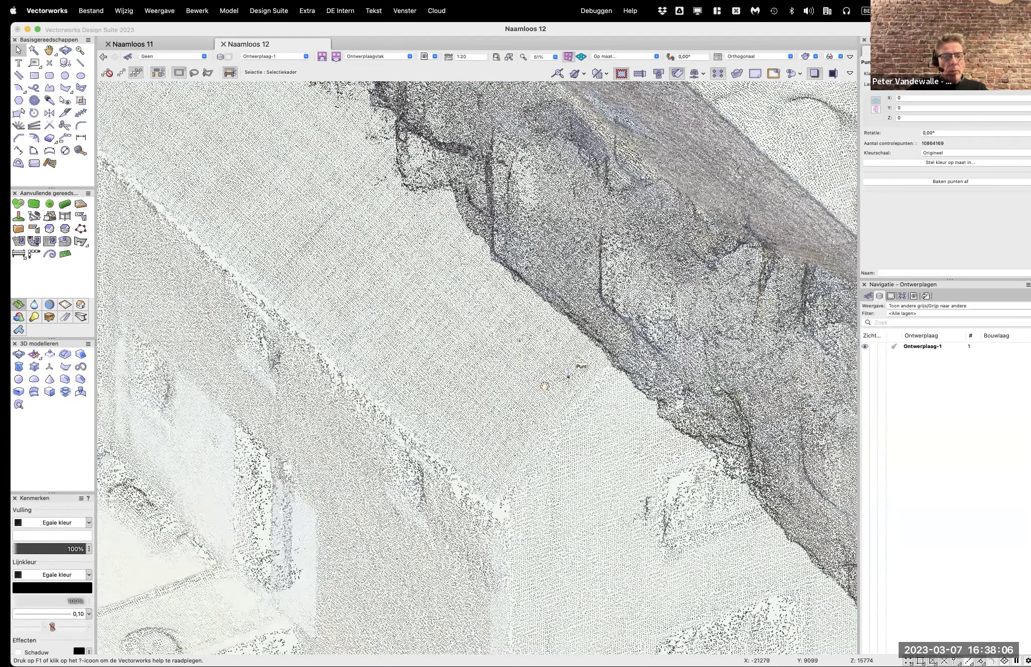
pyautogui.scroll(-10, 493, 396)
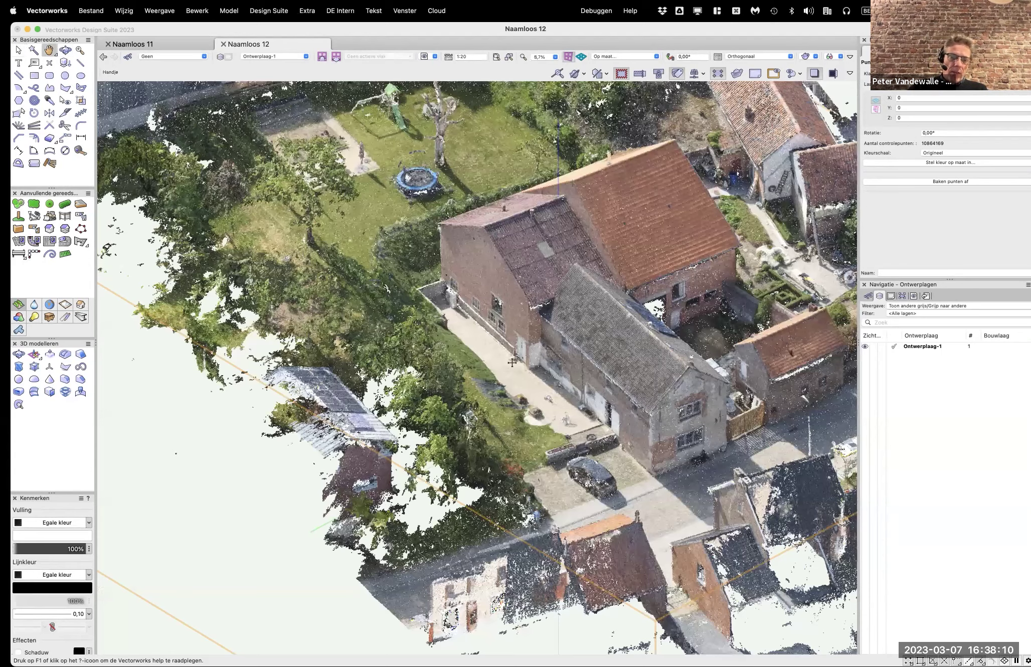
pyautogui.press('x')
pyautogui.scroll(2, 504, 381)
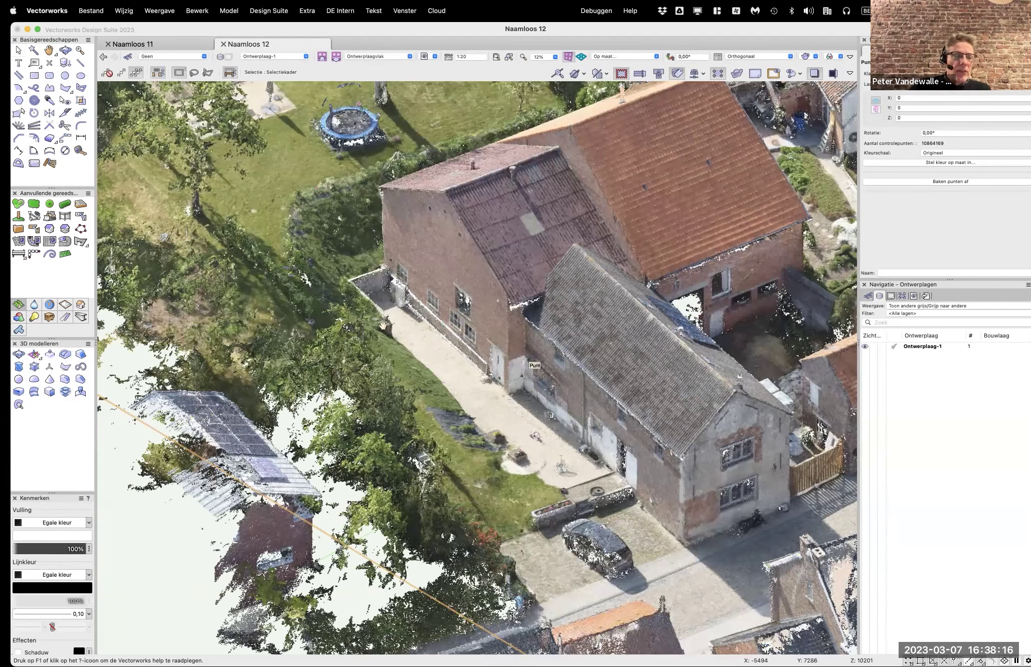
pyautogui.keyDown('super'); pyautogui.moveTo(417, 294); pyautogui.dragTo(410, 288, button='middle'); pyautogui.keyUp('super')
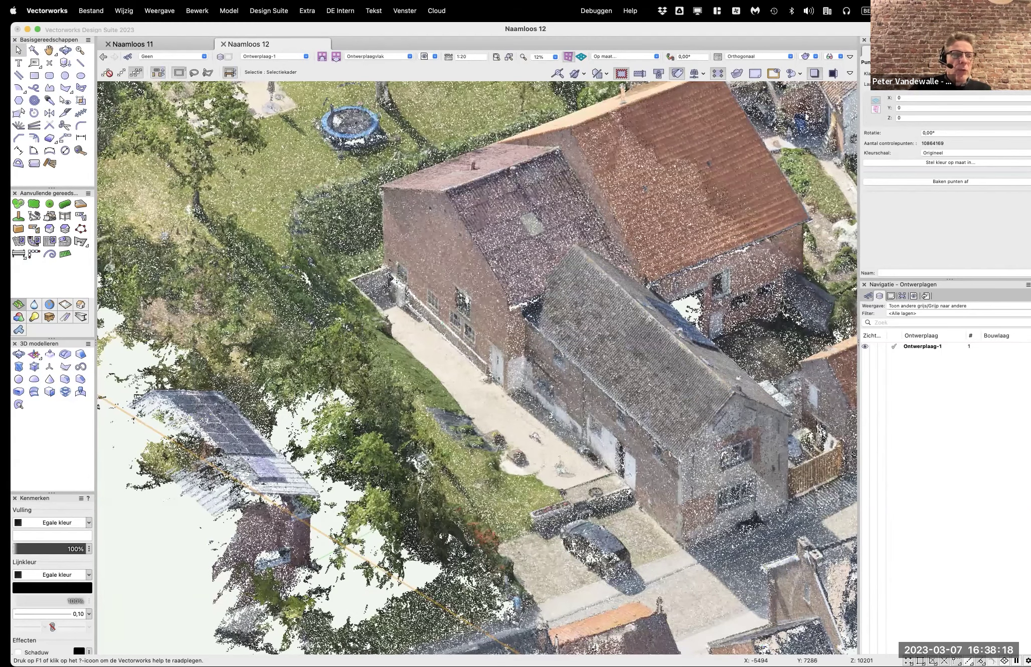
# - Measure the width of the upper square patch in the street paving in top view with a temporary line
pyautogui.press('5')
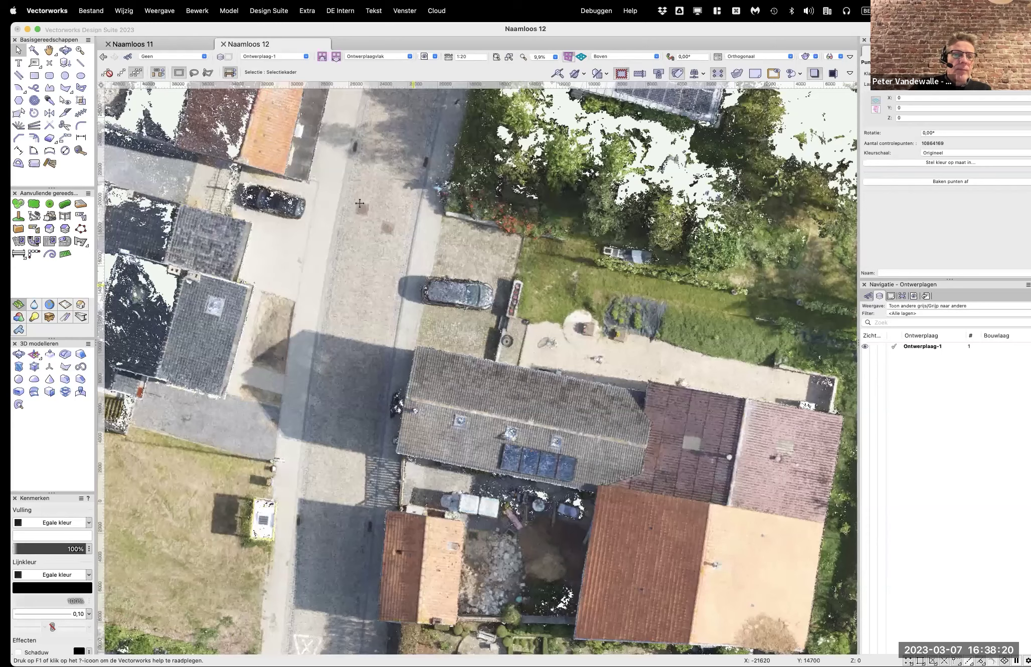
pyautogui.scroll(5, 381, 215)
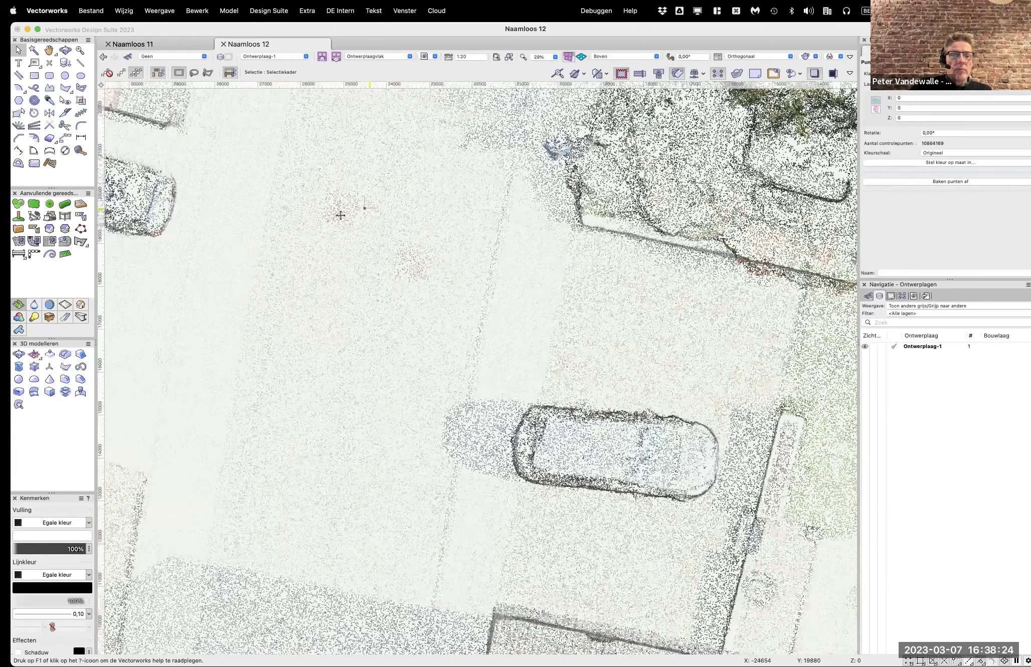
pyautogui.scroll(3, 394, 219)
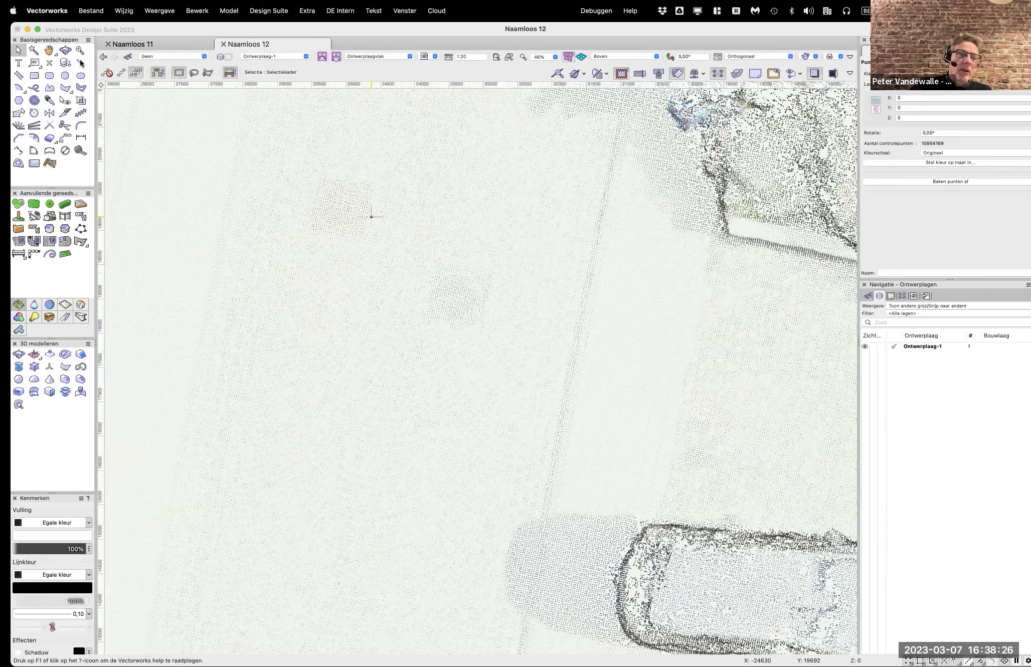
pyautogui.scroll(-2, 371, 217)
pyautogui.press('eacute')
pyautogui.click(337, 186)
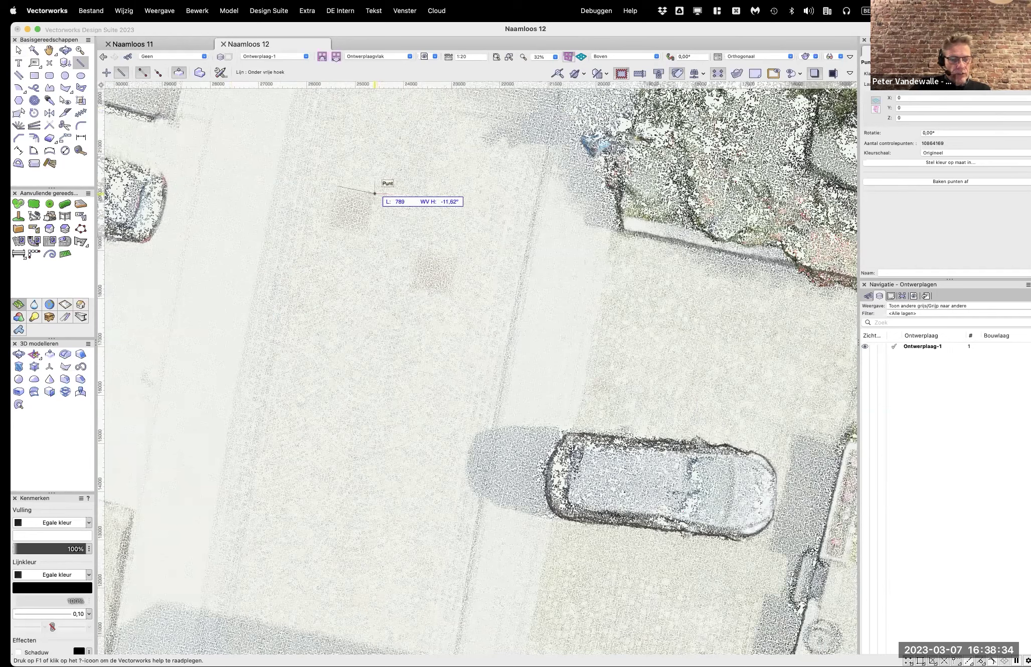
pyautogui.press('Escape')
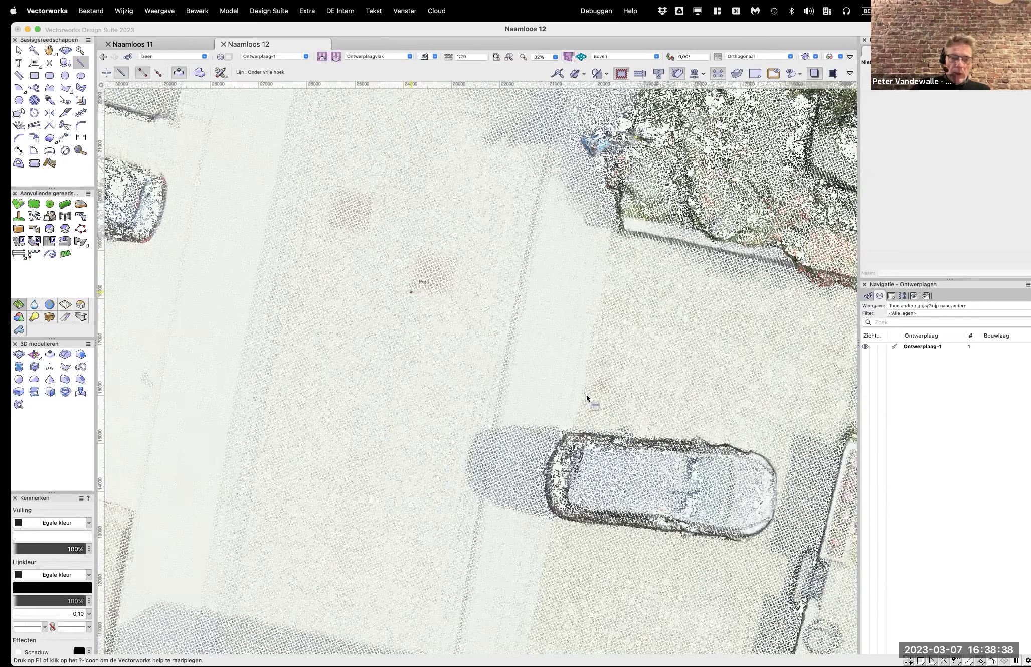
# - Reselect the complete point cloud in top view
pyautogui.scroll(-1, 552, 363)
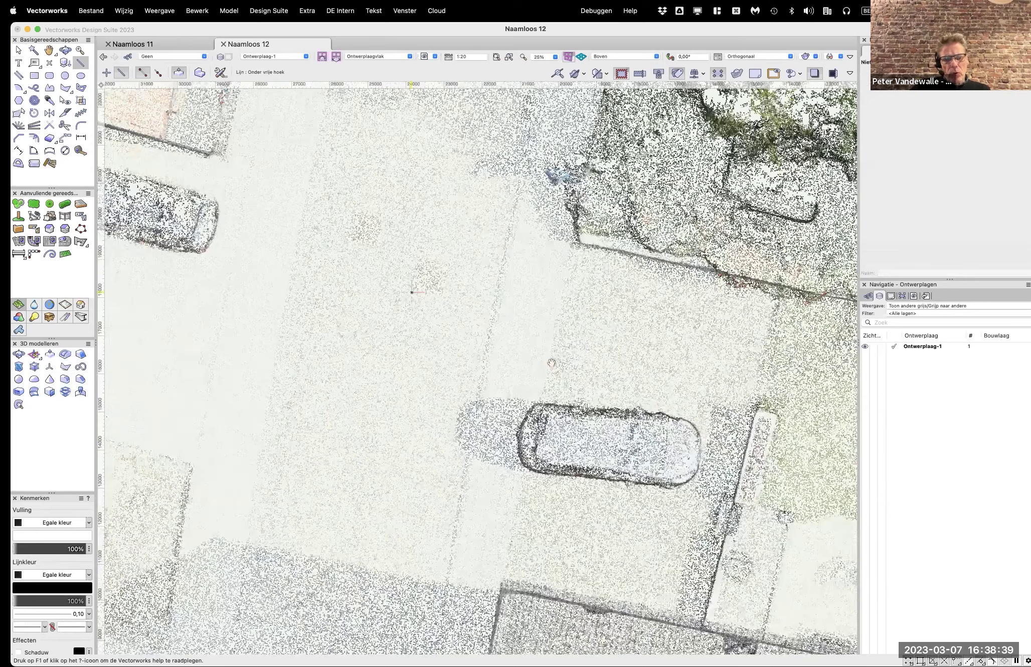
pyautogui.middleClick(581, 358)
pyautogui.middleClick(581, 359)
pyautogui.press('2')
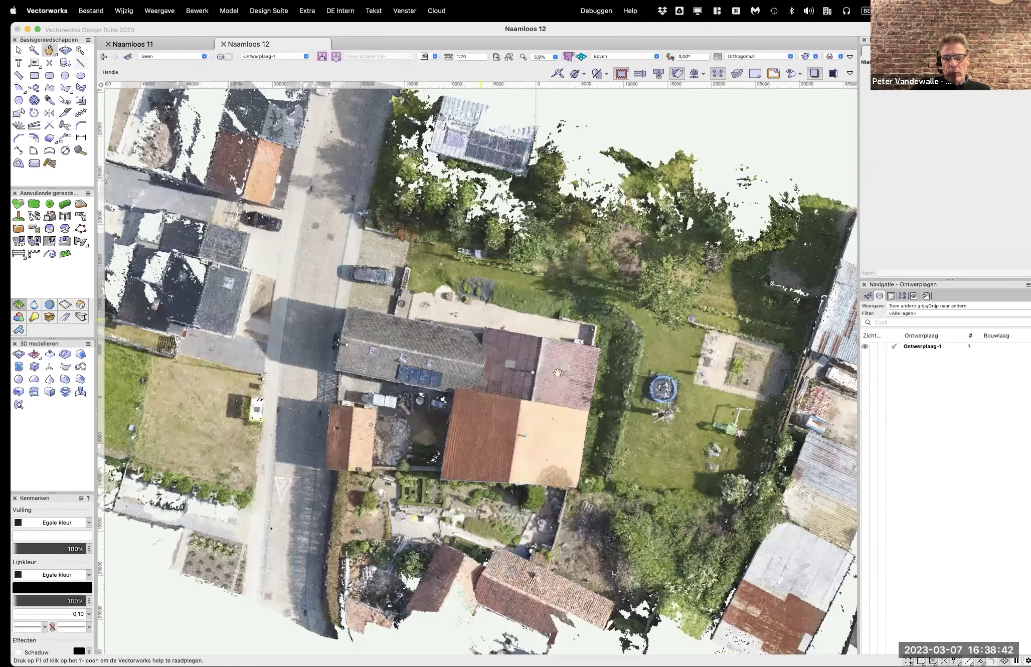
pyautogui.scroll(-1, 572, 376)
pyautogui.hscroll(3, 576, 374)
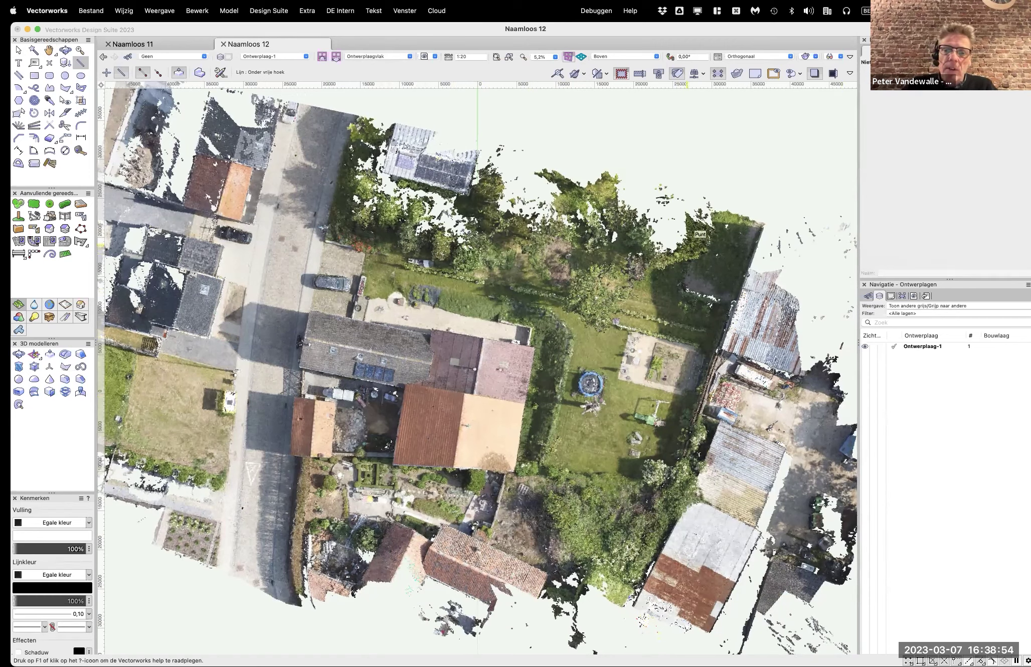
pyautogui.click(19, 49)
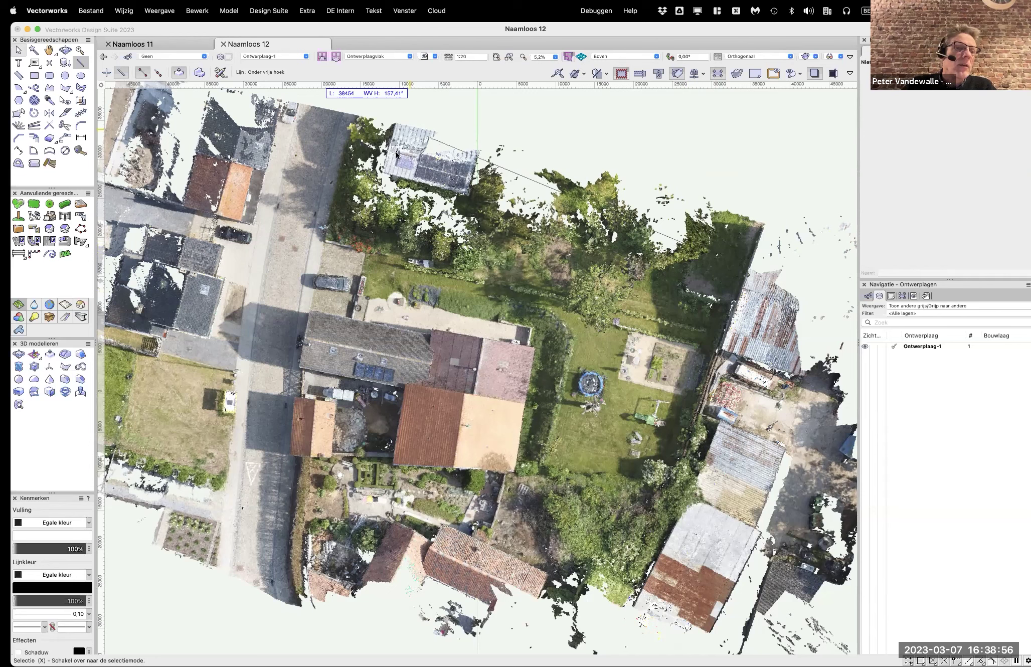
pyautogui.click(565, 257)
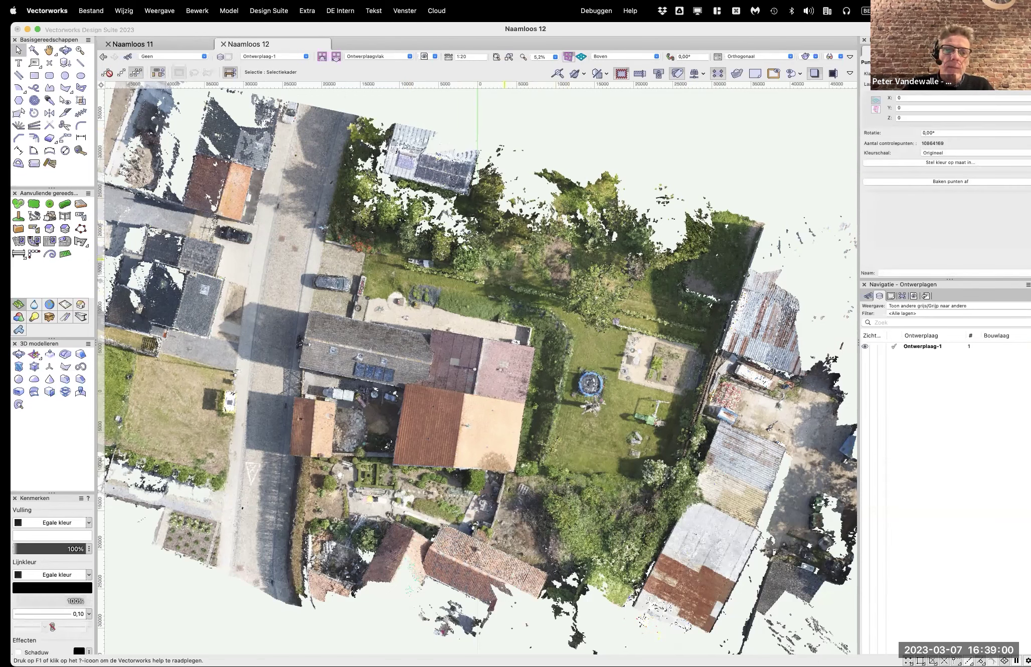
# - Clip the point cloud with a four-sided polygon around the farmhouse, its garden and the adjoining strip of street
pyautogui.click(954, 182)
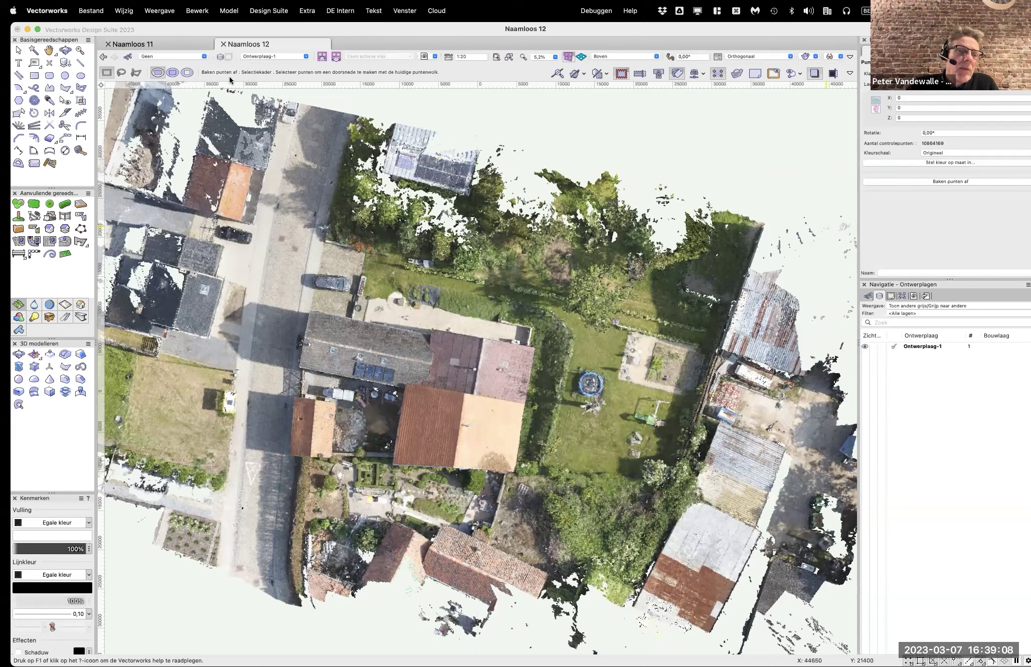
pyautogui.click(136, 74)
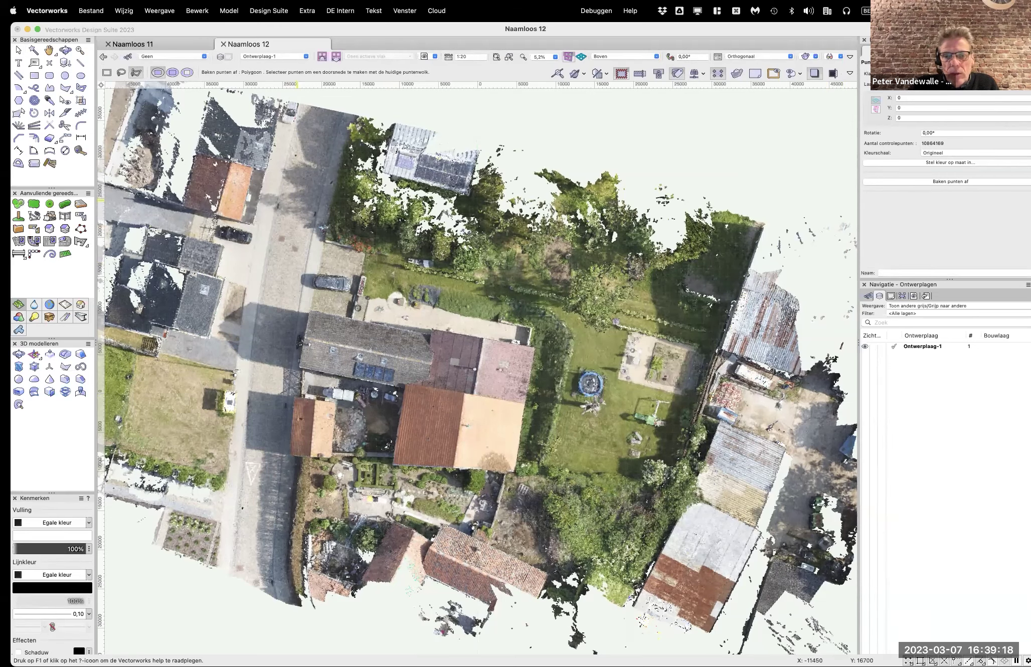
pyautogui.click(297, 201)
pyautogui.click(734, 304)
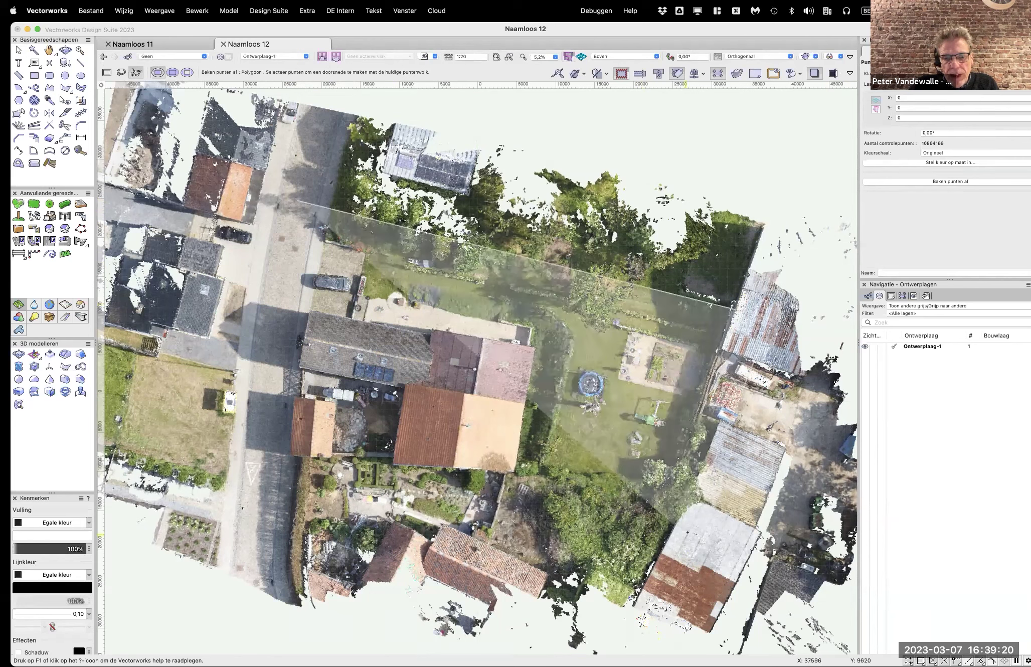
pyautogui.click(687, 520)
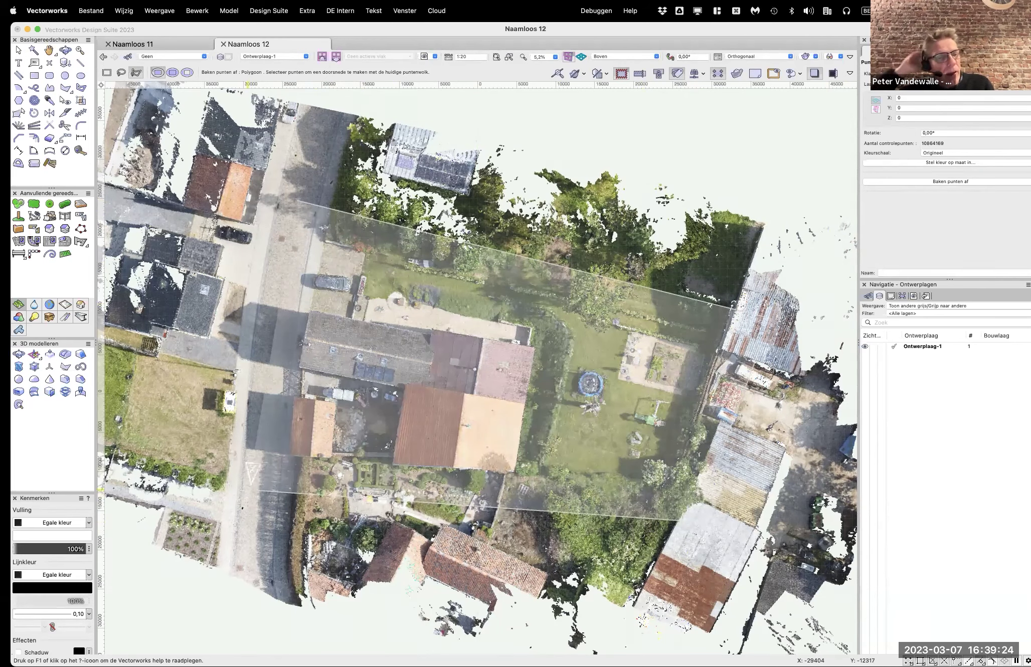
pyautogui.doubleClick(247, 490)
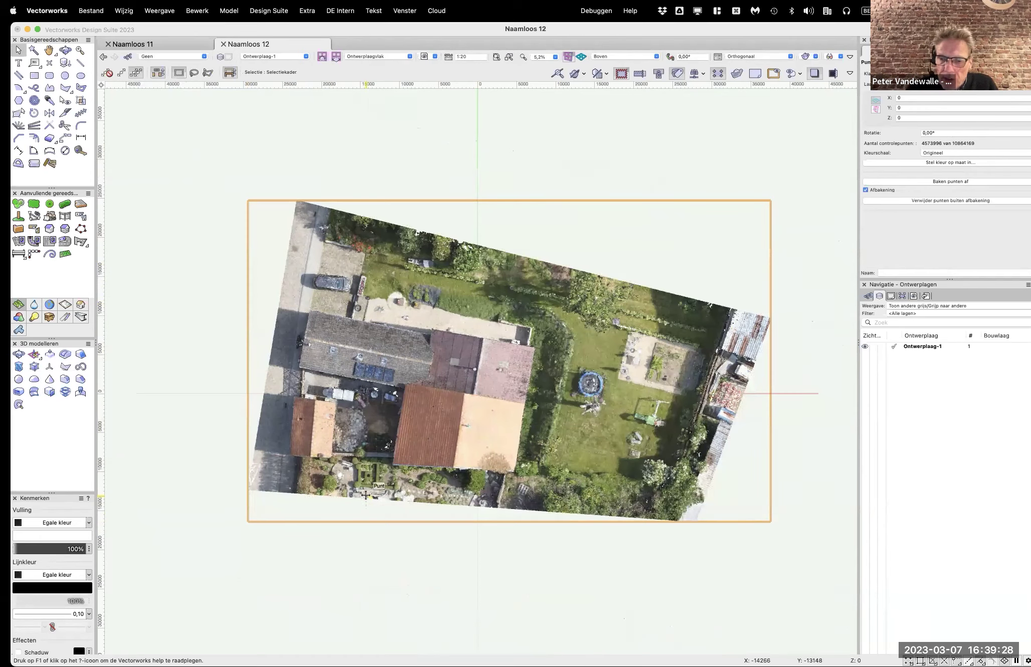
# - Inspect the clipped point cloud in 3D and from the front, from the farmhouse to the shed behind the garden
pyautogui.hotkey('shift', 'c')
pyautogui.moveTo(513, 303); pyautogui.dragTo(603, 273)
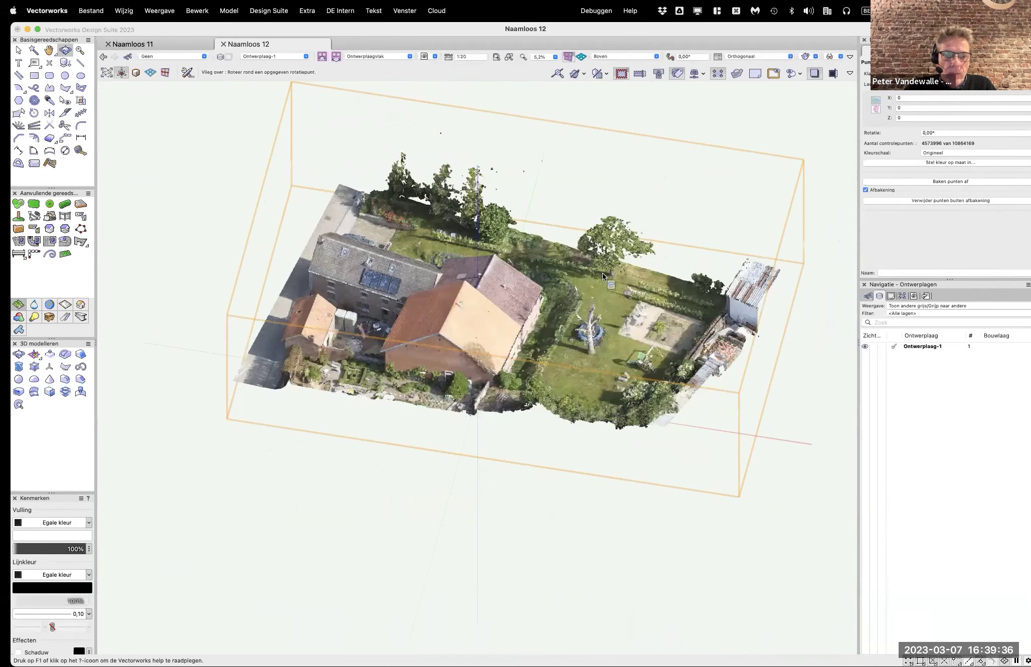
pyautogui.press('x')
pyautogui.keyDown('ctrl'); pyautogui.moveTo(603, 272); pyautogui.dragTo(566, 370, button='middle'); pyautogui.keyUp('ctrl')
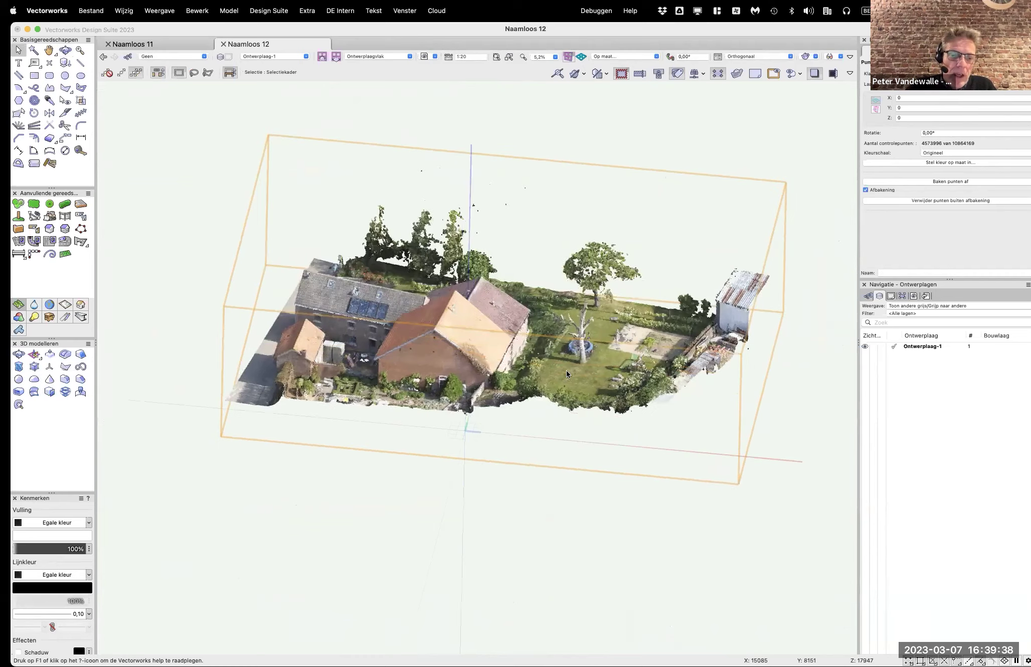
pyautogui.press('KP_2')
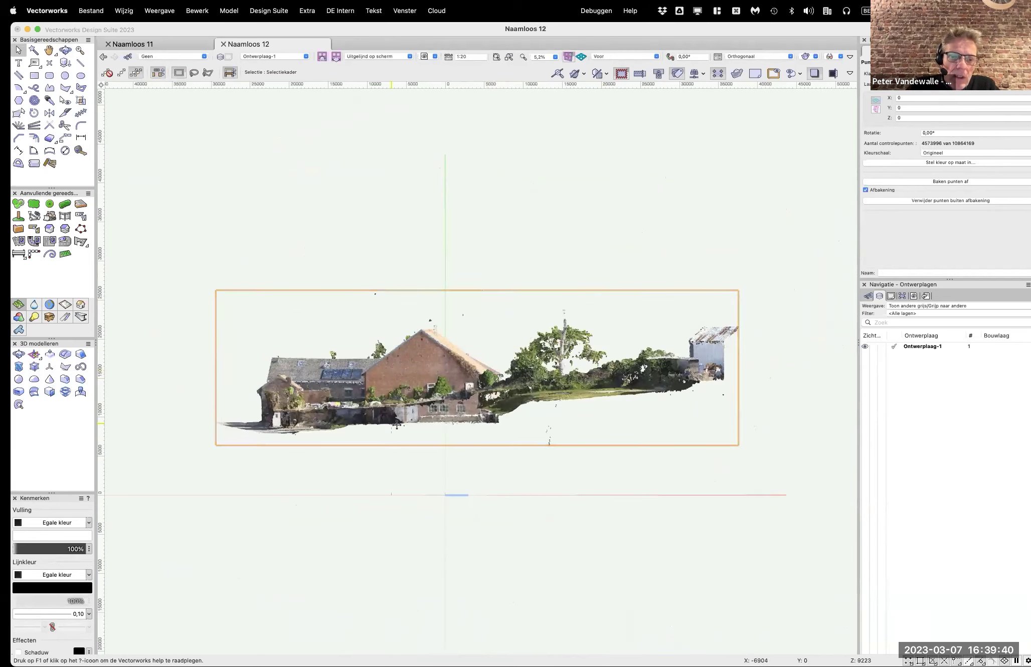
pyautogui.scroll(2, 398, 425)
pyautogui.moveTo(450, 404); pyautogui.dragTo(537, 281, button='middle')
pyautogui.scroll(-1, 627, 286)
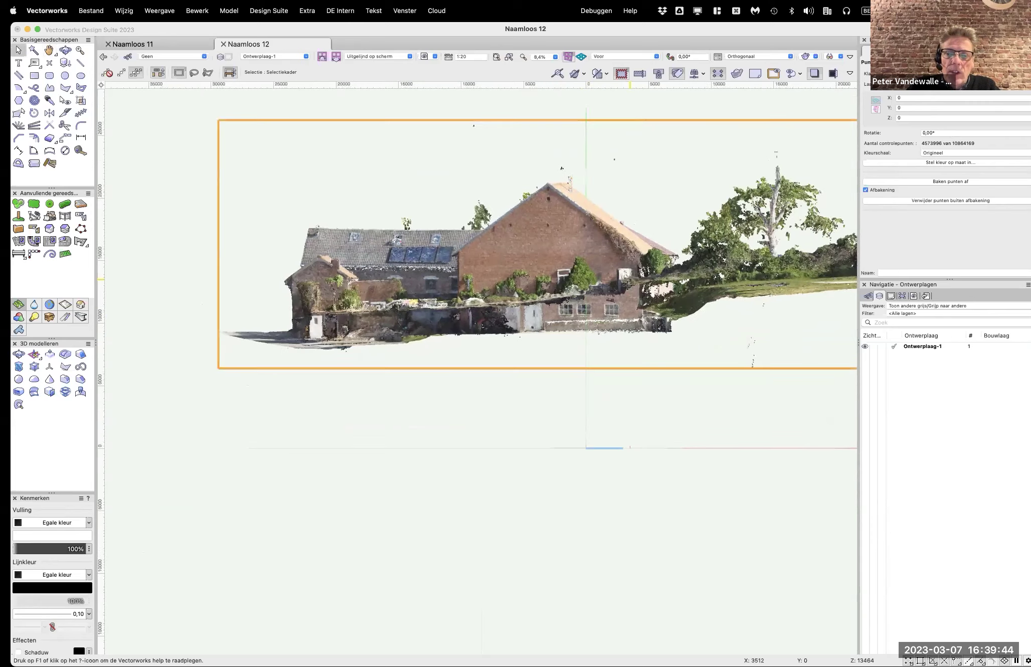
pyautogui.scroll(-1, 627, 285)
pyautogui.scroll(-1, 692, 276)
pyautogui.moveTo(692, 276); pyautogui.dragTo(546, 323, button='middle')
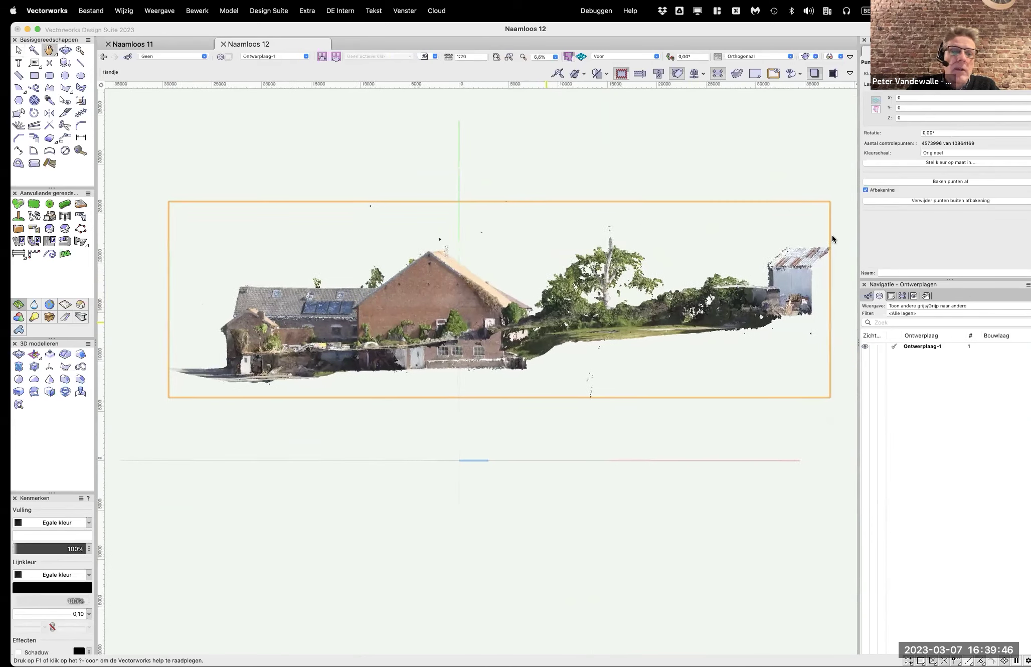
# - Clip the point cloud in front view with a very thin horizontal rectangle through the buildings at a height of about 12155
pyautogui.press('x')
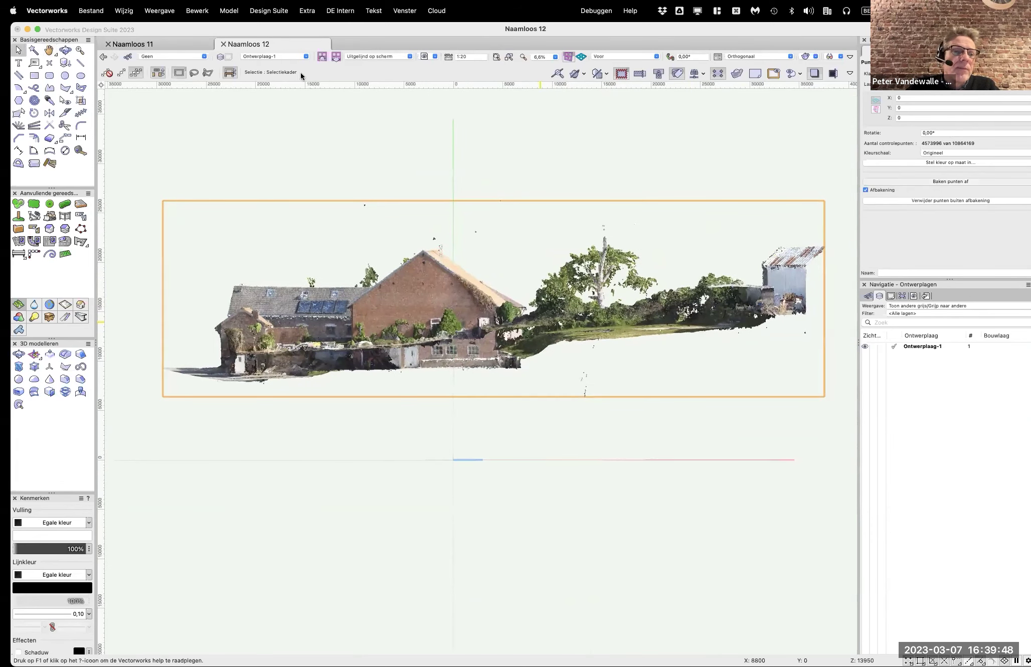
pyautogui.click(106, 73)
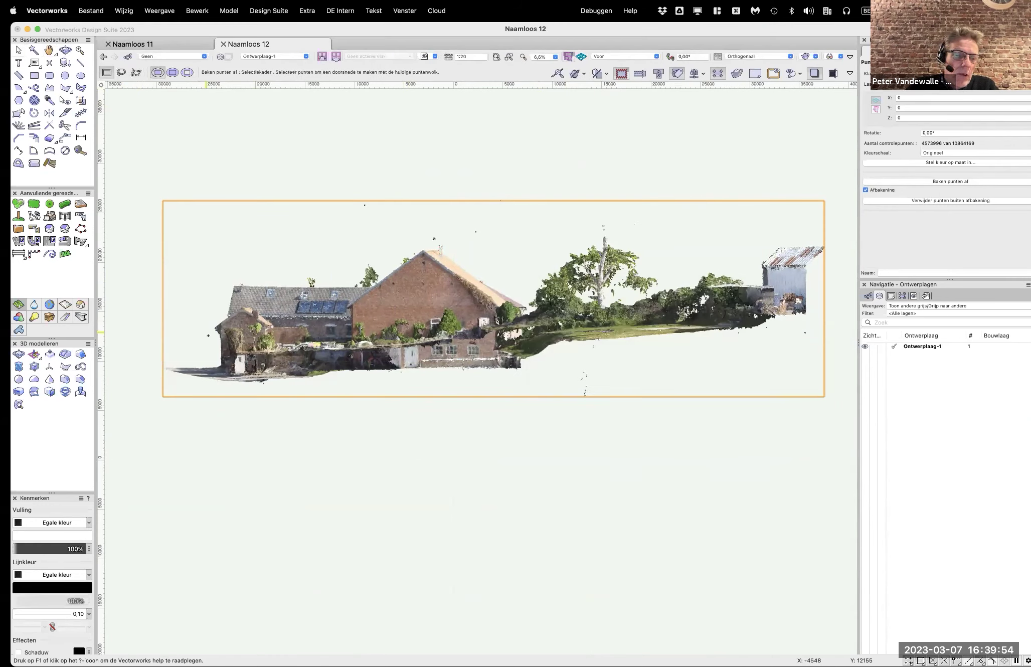
pyautogui.moveTo(210, 335); pyautogui.dragTo(725, 338)
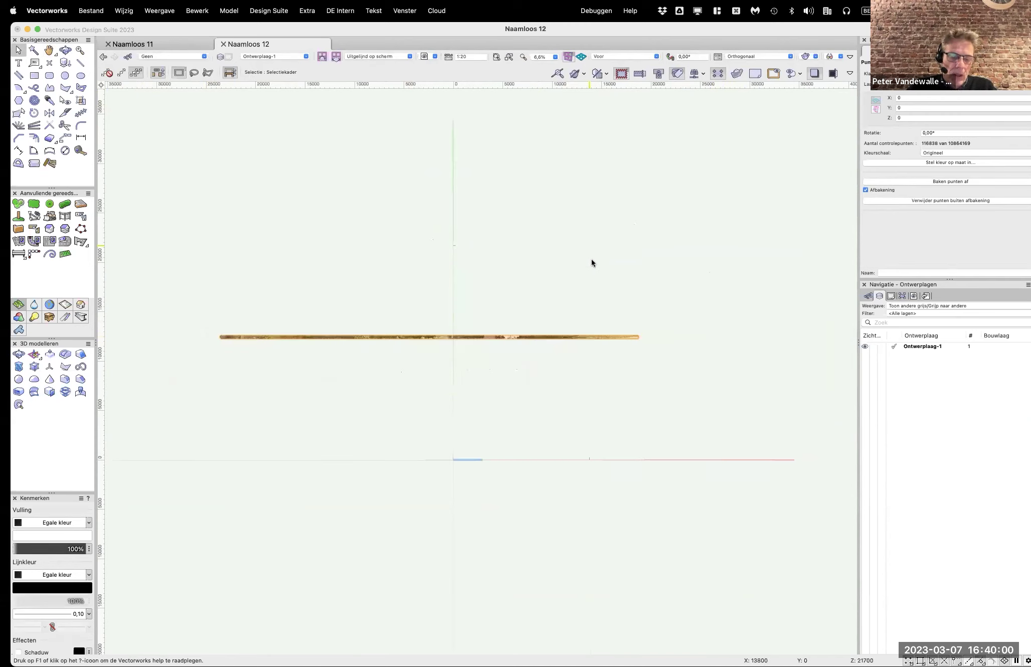
# - Examine the wall outlines of the horizontal slice up close in top view
pyautogui.rightClick(589, 259)
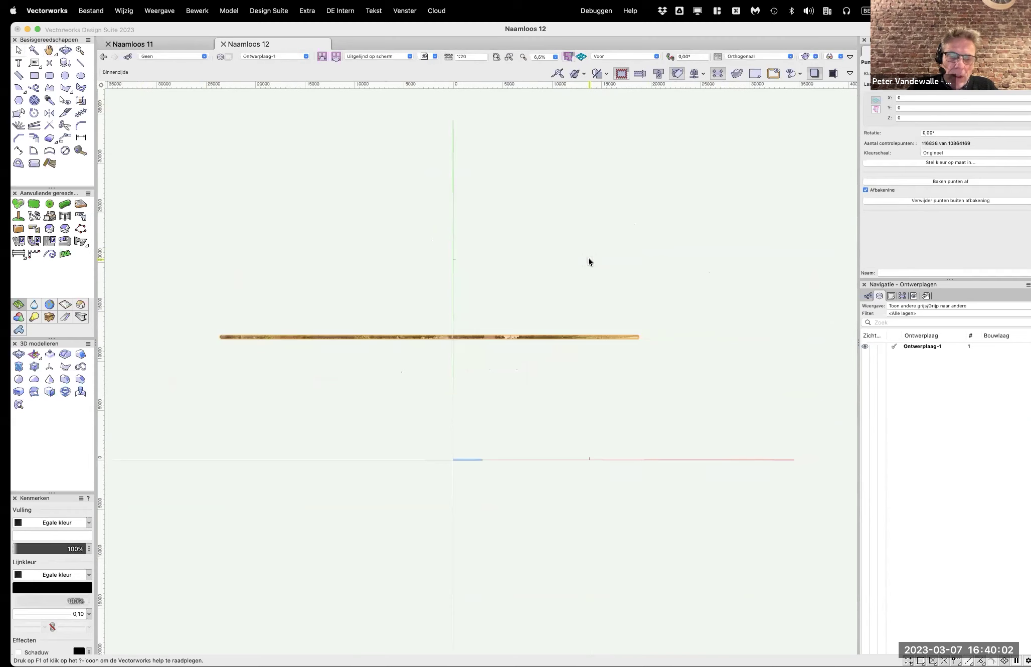
pyautogui.press('5')
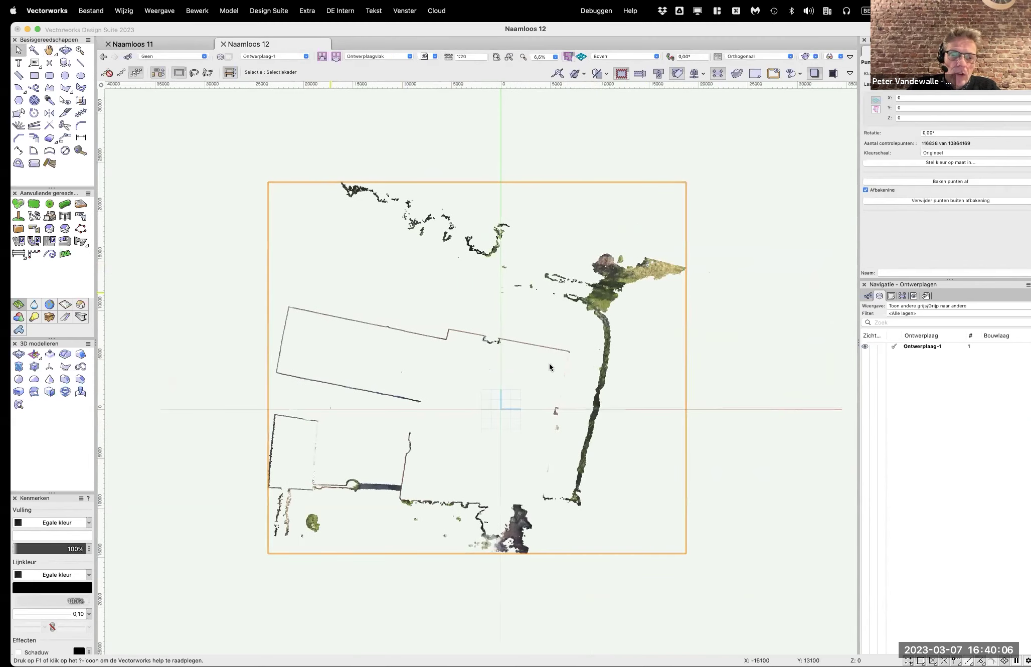
pyautogui.scroll(5, 567, 391)
pyautogui.moveTo(639, 286)
pyautogui.mouseDown(button='middle')
pyautogui.moveTo(684, 181)
pyautogui.moveTo(780, 153)
pyautogui.mouseUp(button='middle')
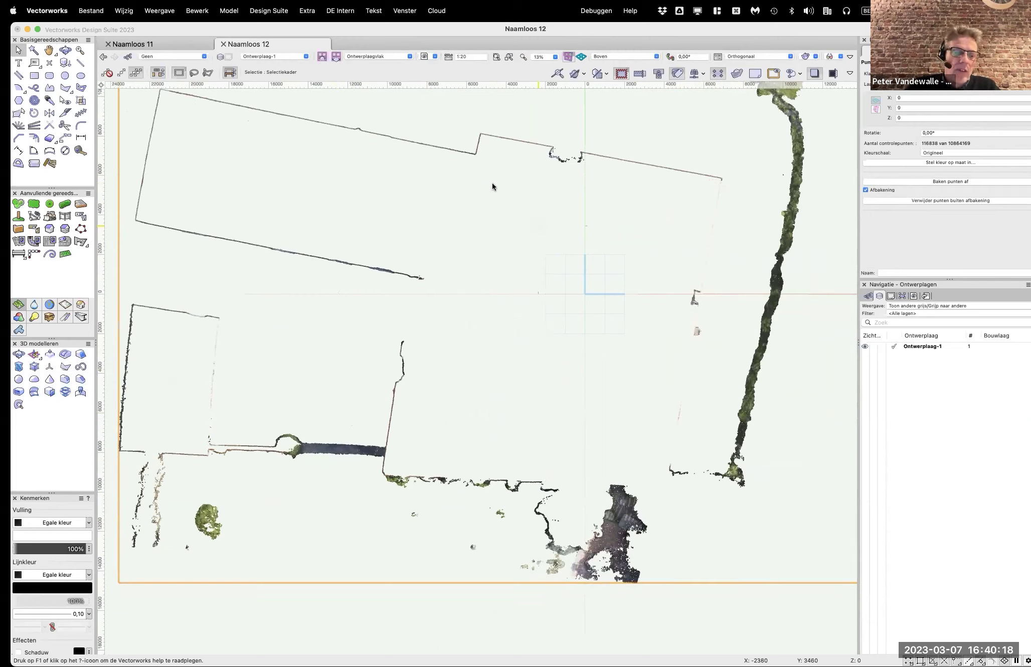
# - Turn off the point cloud's clipping (Afbakening) and inspect the full site in 3D, closing in on the farmhouse's brick gable
pyautogui.scroll(-2, 676, 254)
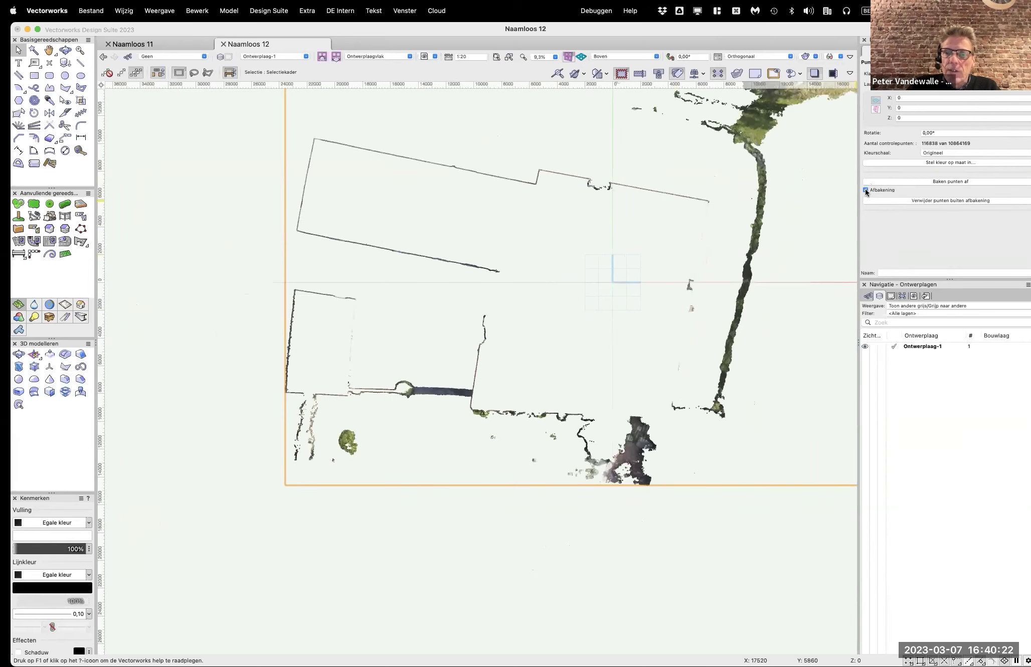
pyautogui.click(865, 190)
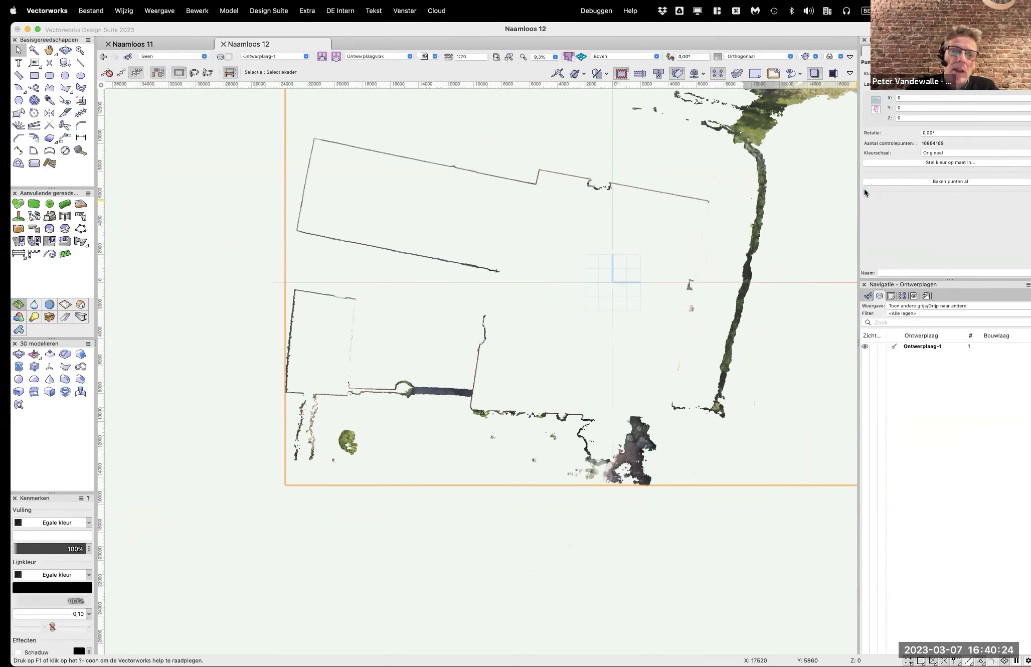
pyautogui.scroll(-2, 723, 211)
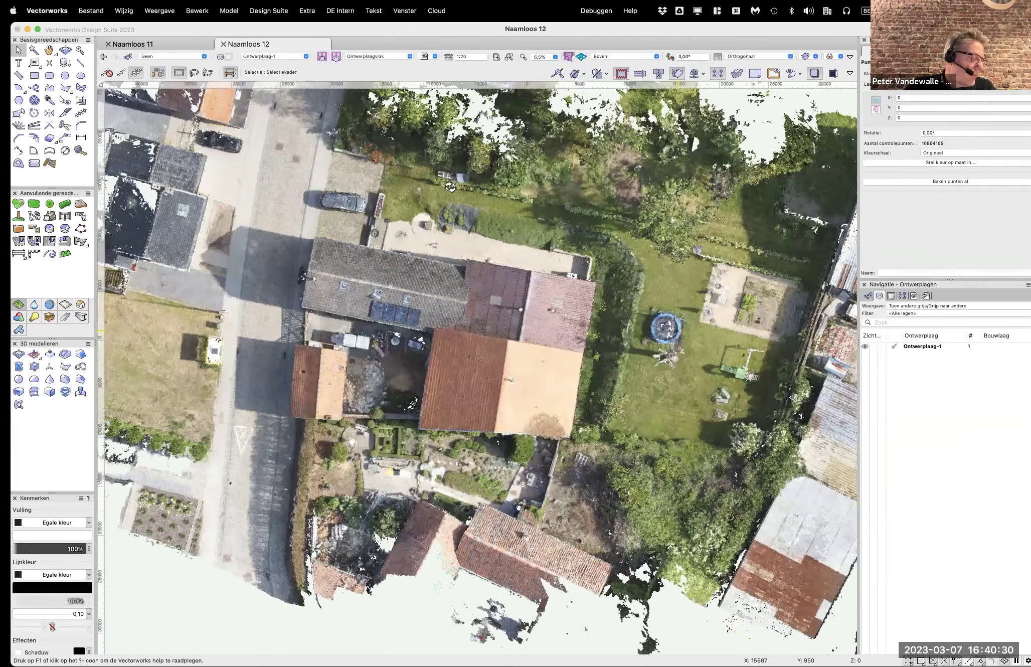
pyautogui.keyDown('super'); pyautogui.moveTo(451, 187); pyautogui.dragTo(535, 332, button='middle'); pyautogui.keyUp('super')
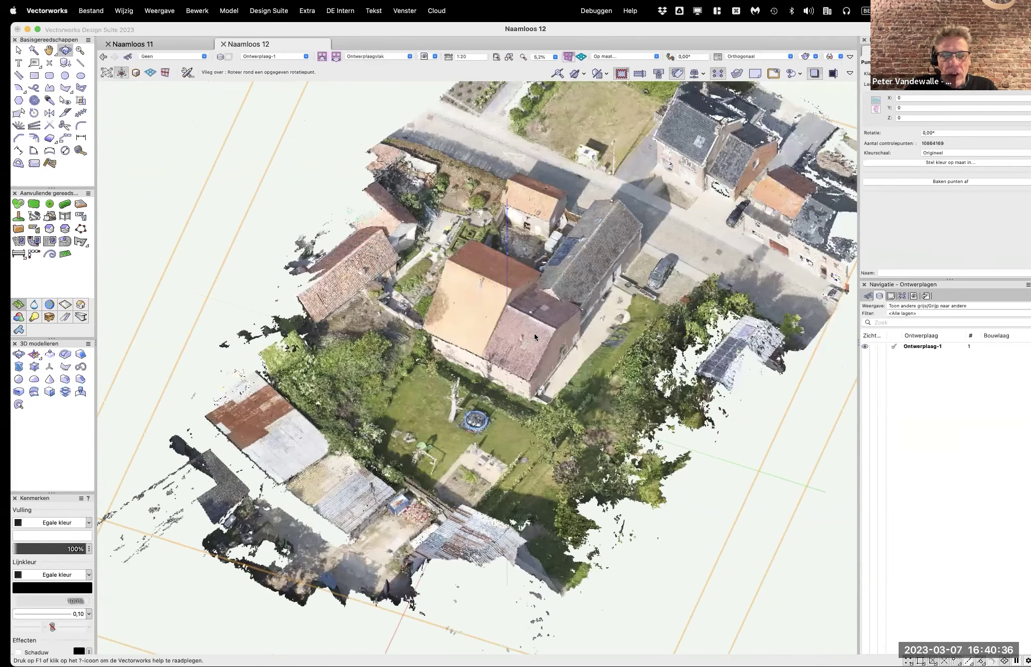
pyautogui.keyDown('shift'); pyautogui.moveTo(534, 374); pyautogui.dragTo(544, 335, button='middle'); pyautogui.keyUp('shift')
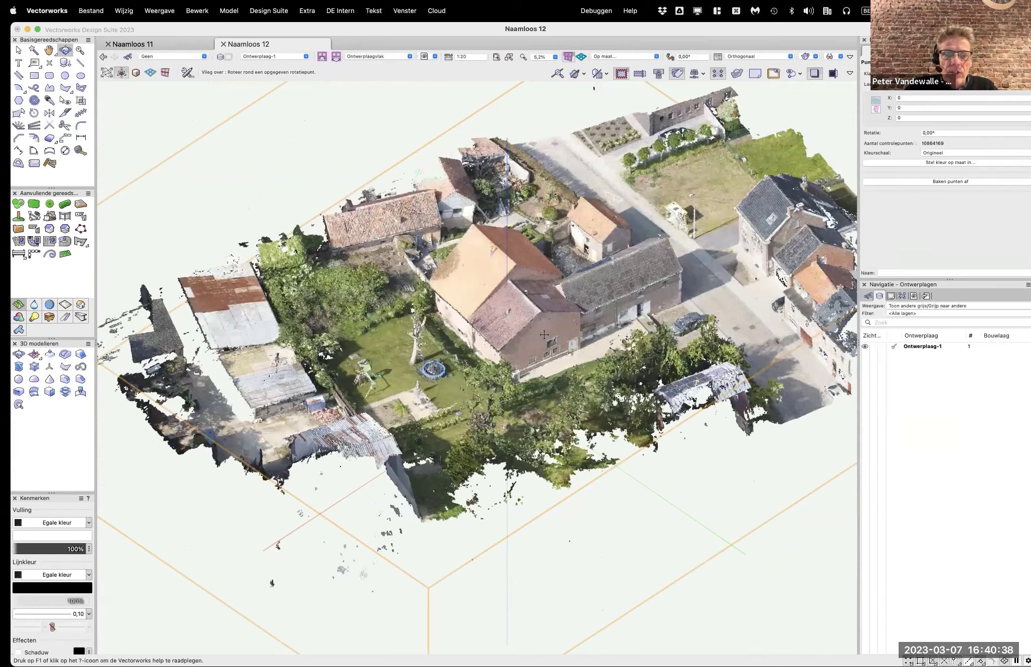
pyautogui.press('x')
pyautogui.scroll(4, 576, 347)
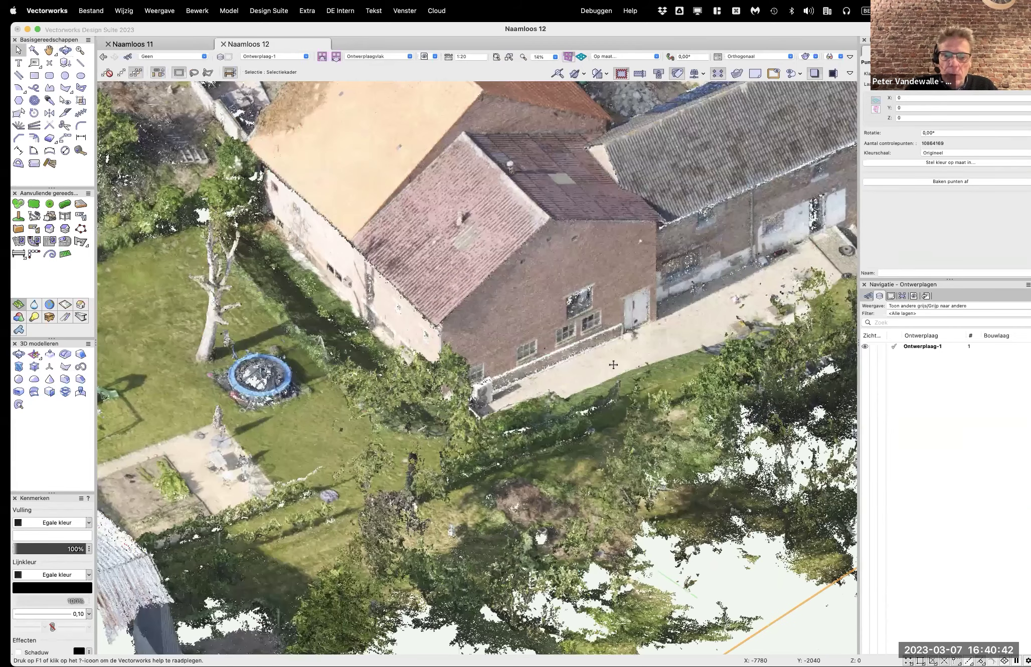
pyautogui.scroll(3, 743, 327)
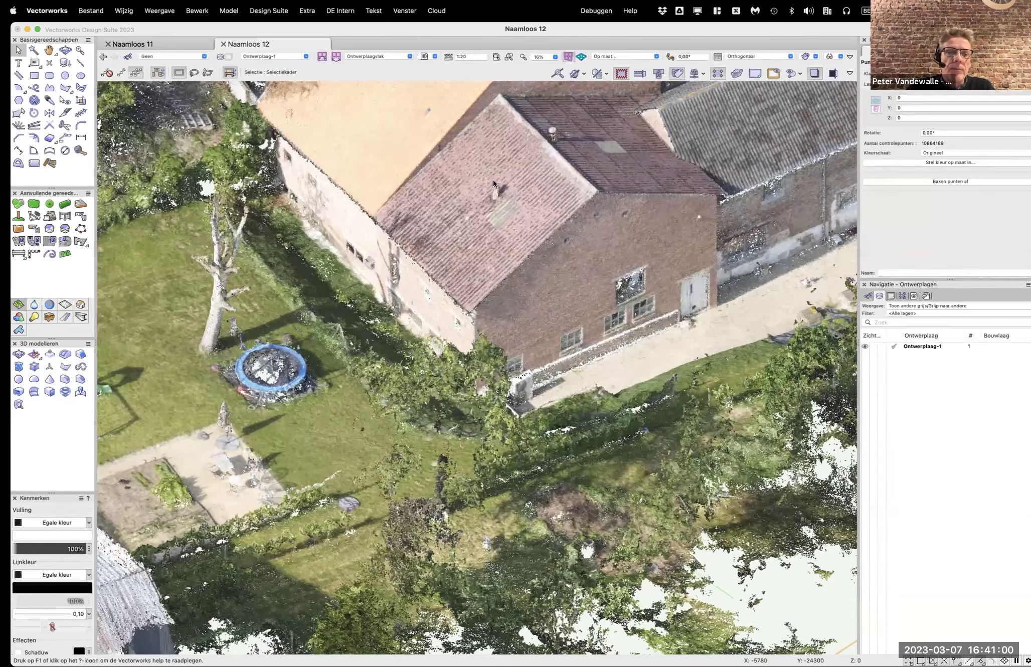
# - Create a new blank document and open its georeferencing settings
pyautogui.press('super+n')
pyautogui.press('Return')
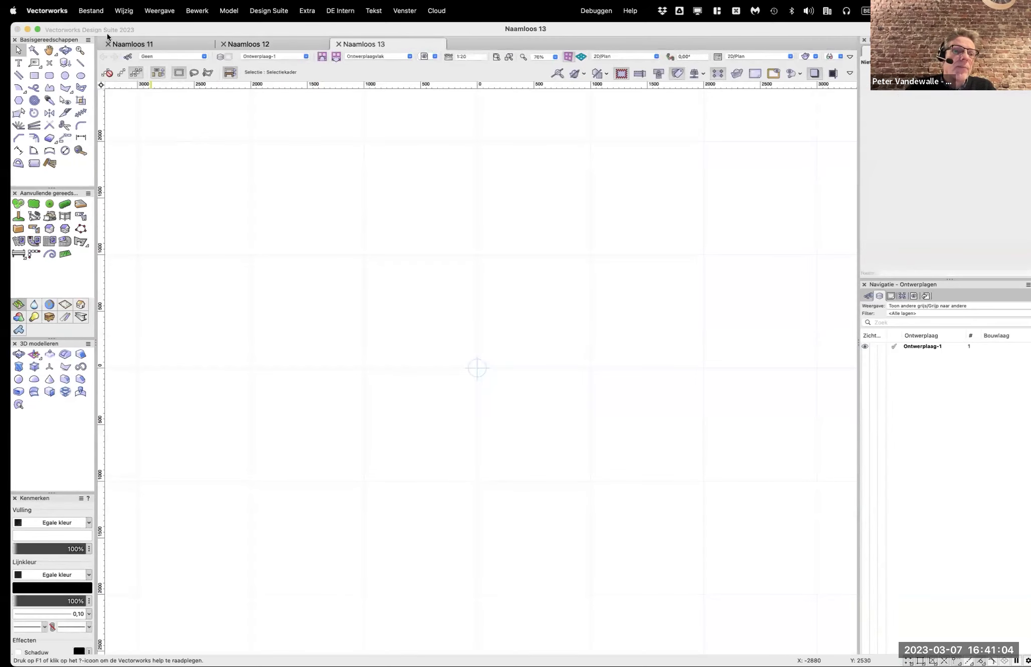
pyautogui.click(89, 12)
pyautogui.moveTo(107, 173)
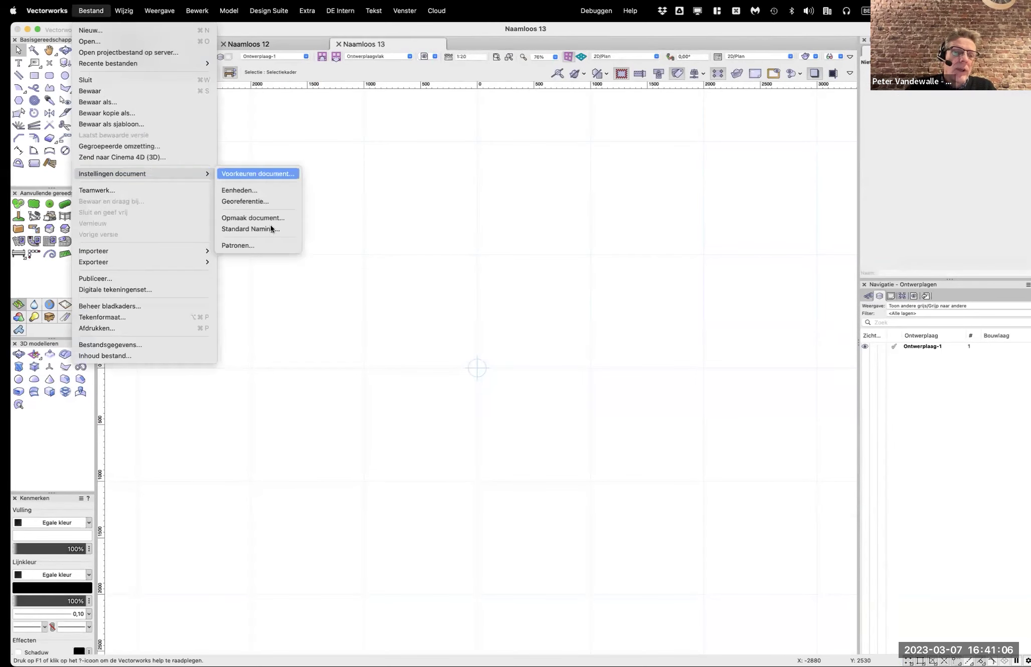
pyautogui.click(256, 199)
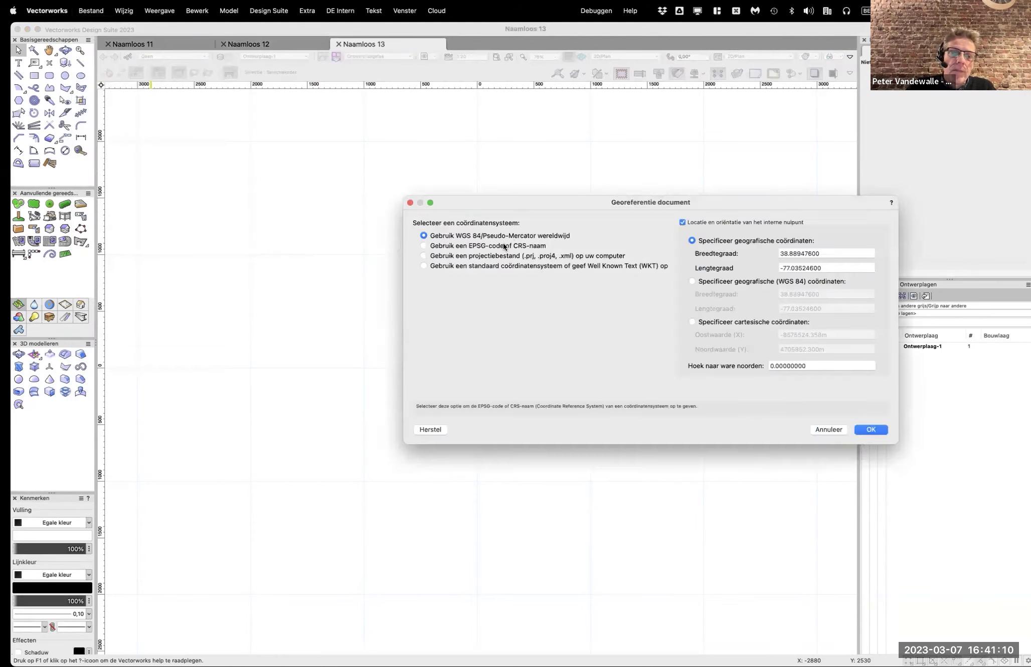
# - Set the document's coordinate system to EPSG 32631, WGS 84 / UTM zone 31N
pyautogui.click(487, 245)
pyautogui.click(485, 344)
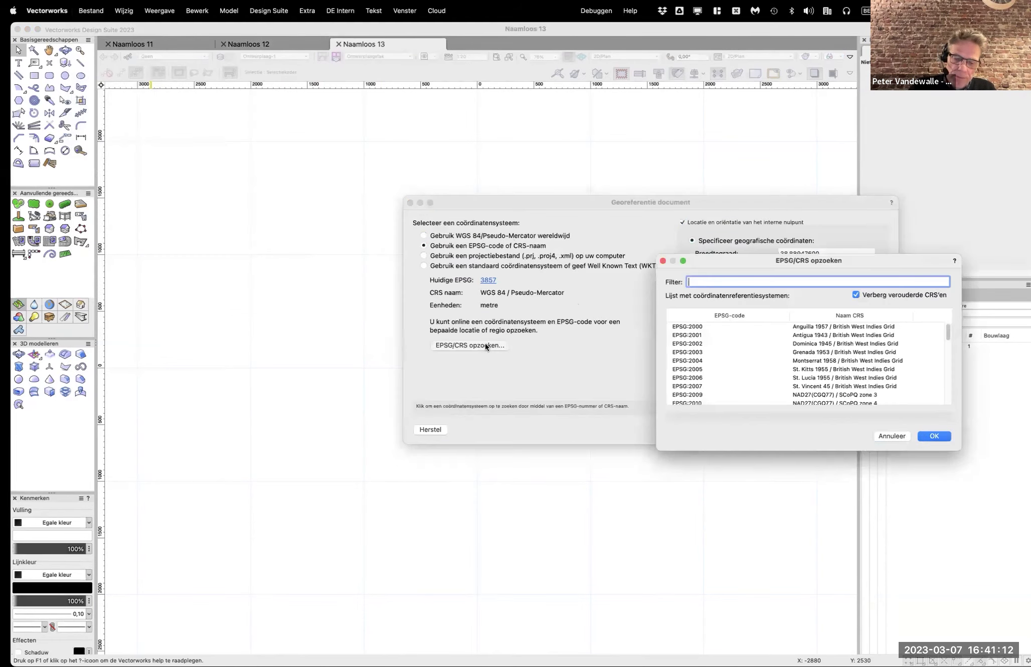
pyautogui.write('32631')
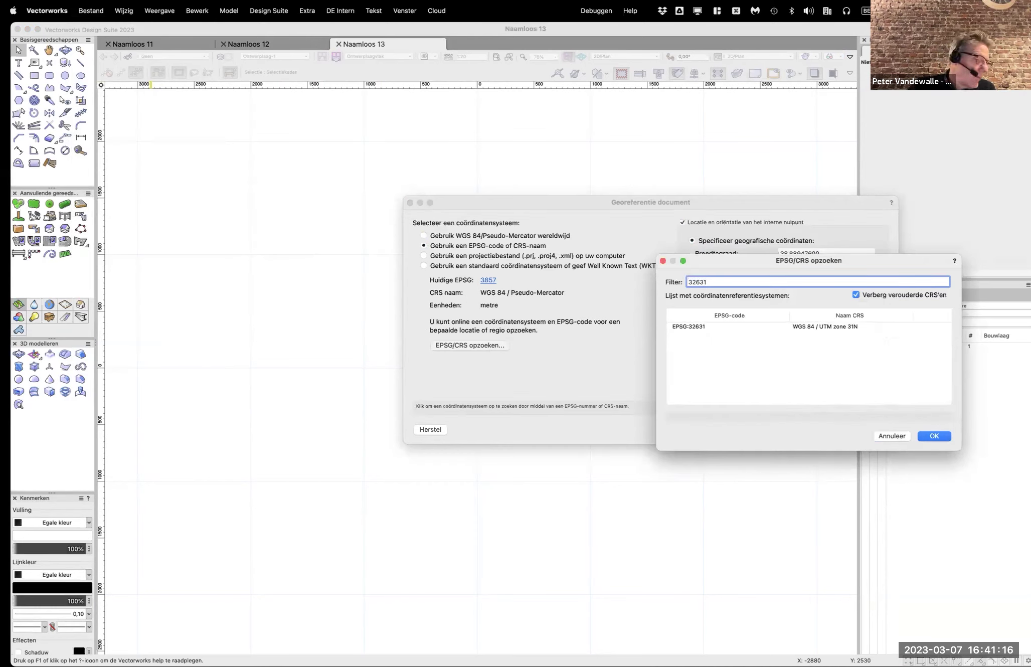
pyautogui.click(678, 326)
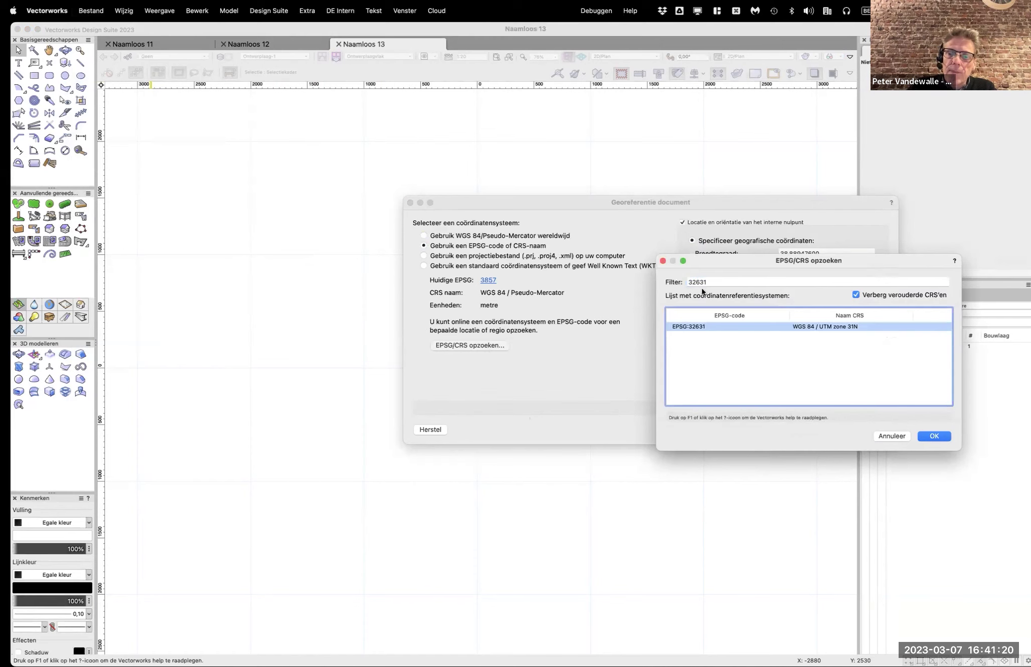
pyautogui.moveTo(879, 261); pyautogui.dragTo(702, 291)
pyautogui.press('Return')
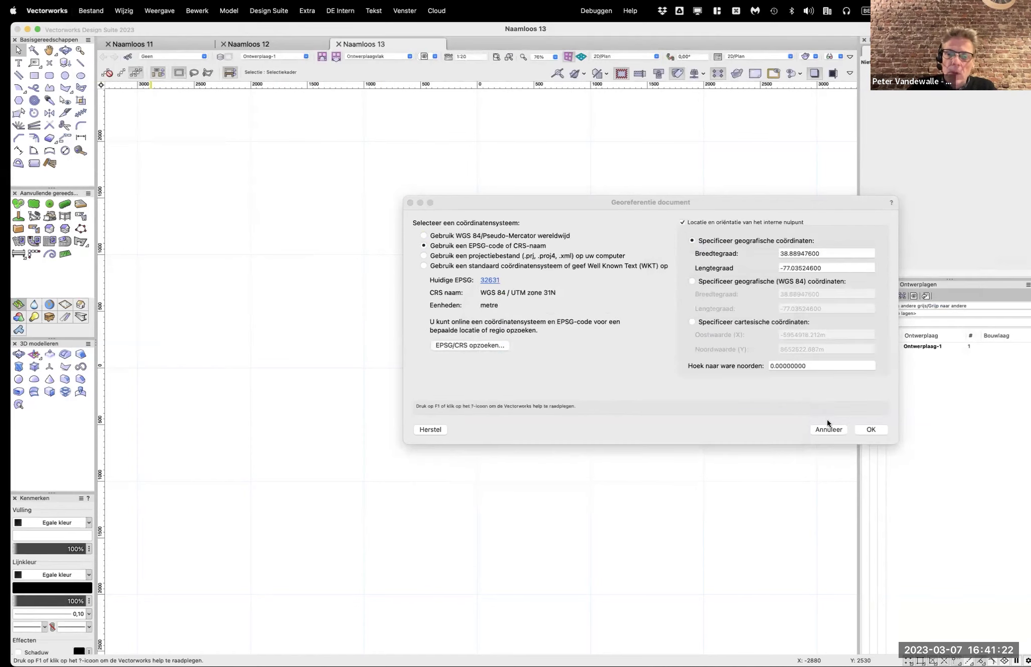
pyautogui.press('Return')
pyautogui.click(824, 329)
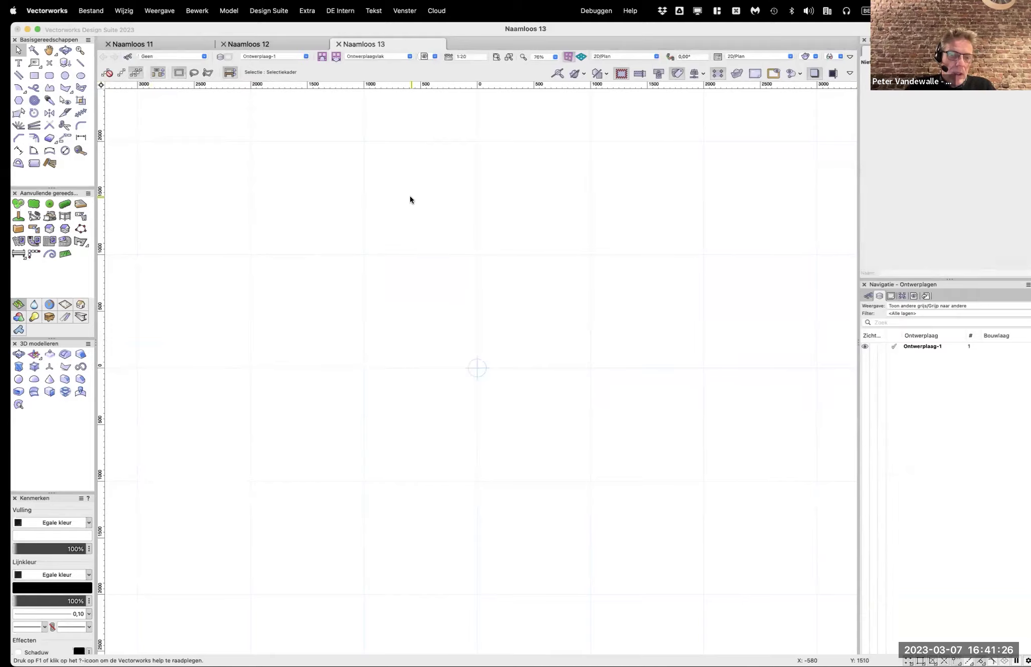
# - Switch to Finder and inspect OBJ.1001.jpg, OBJ.mtl and OBJ.obj in the OBJ folder of airoCollect
pyautogui.press('super+Tab')
pyautogui.click(567, 153)
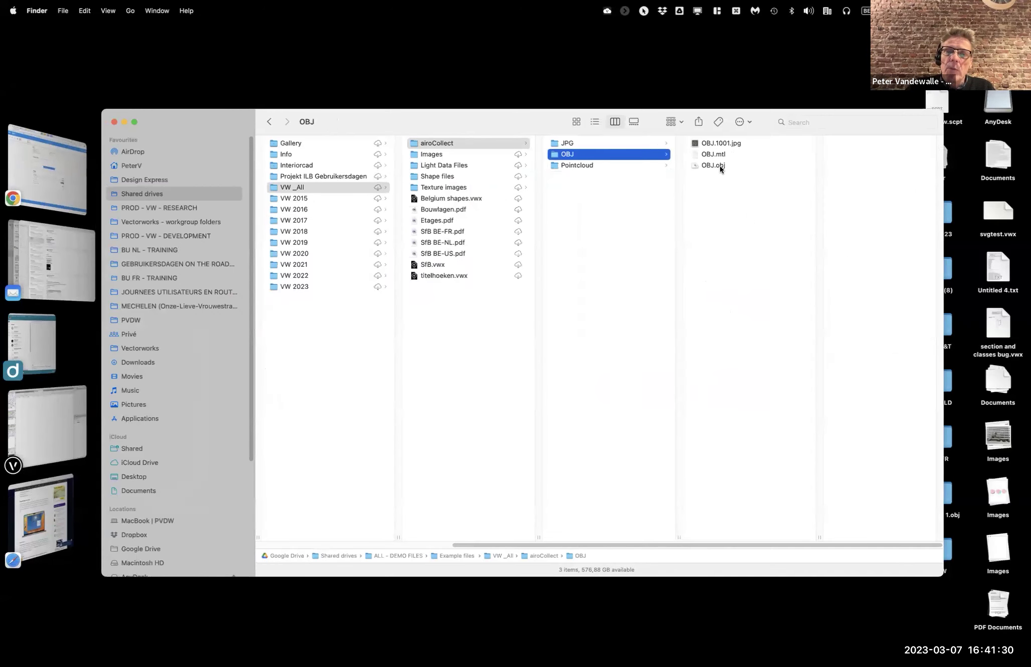
pyautogui.click(719, 165)
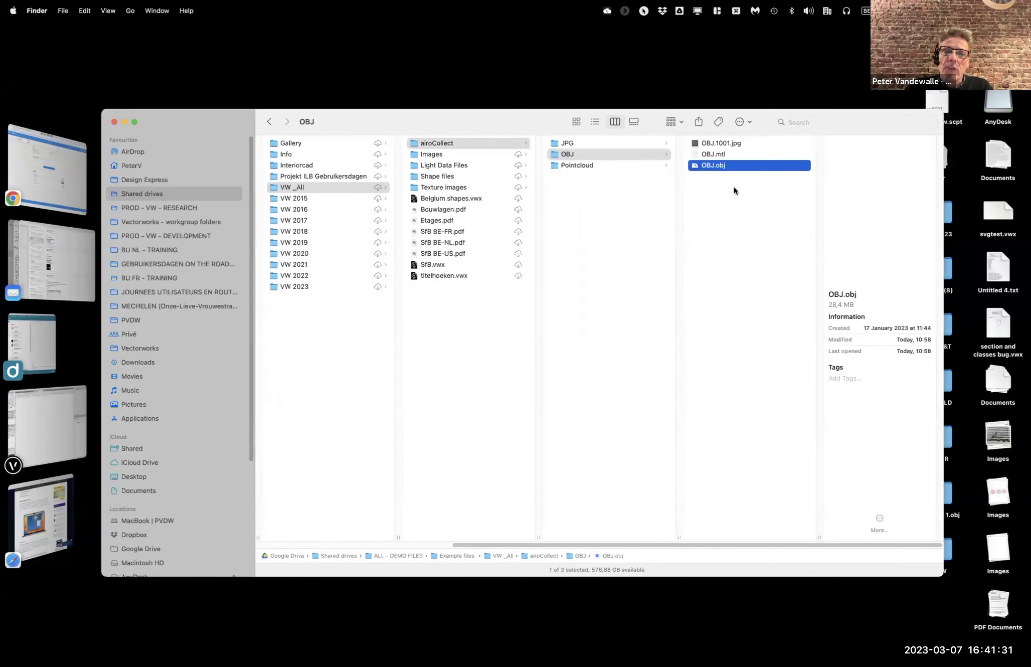
pyautogui.click(733, 144)
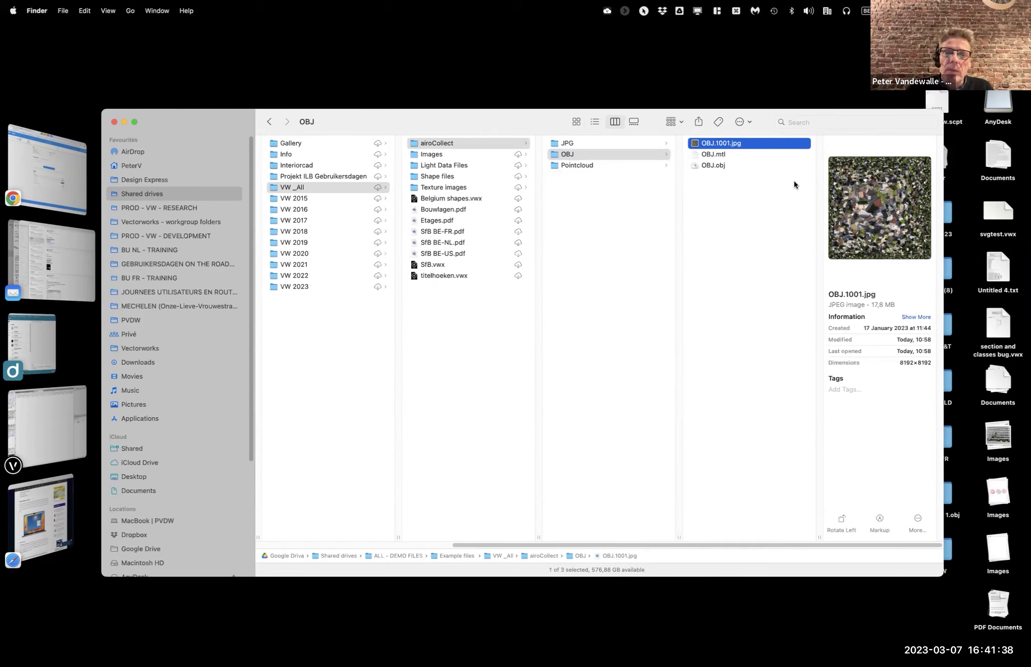
pyautogui.click(715, 155)
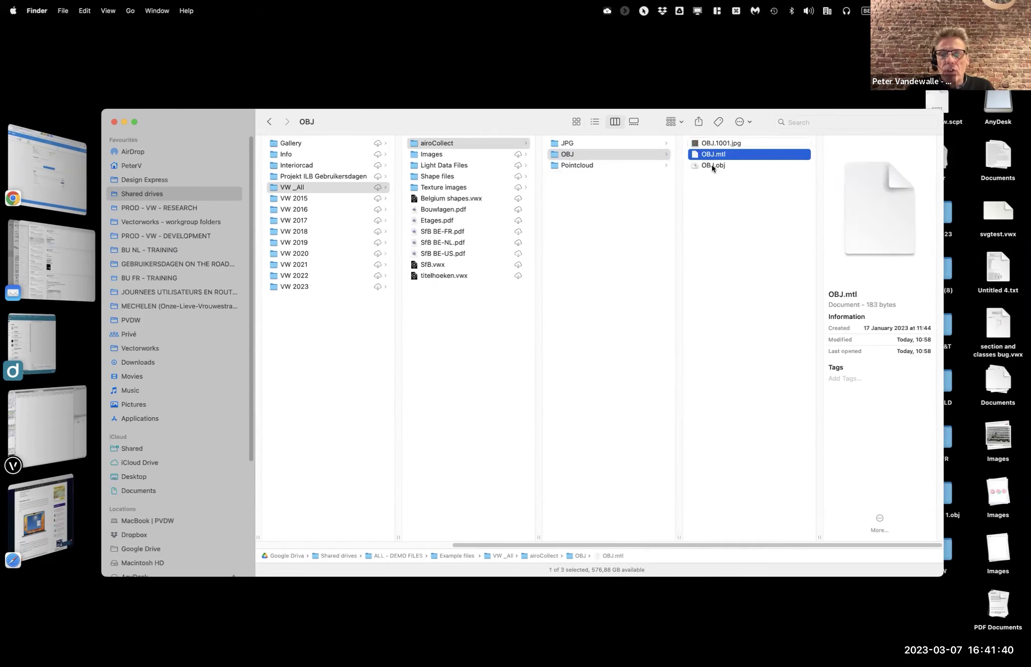
pyautogui.click(707, 165)
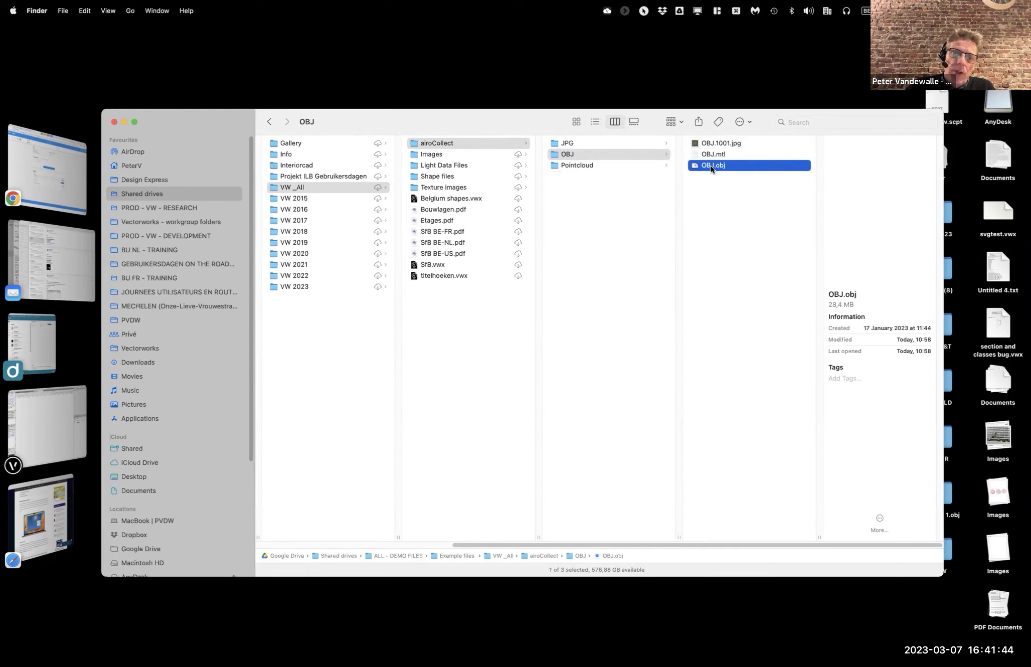
# - Import OBJ.obj into the new Vectorworks document near the internal origin, with Millimeter as file units and materials included
pyautogui.moveTo(711, 165)
pyautogui.mouseDown()
pyautogui.moveTo(504, 218)
pyautogui.moveTo(379, 279)
pyautogui.moveTo(345, 327)
pyautogui.moveTo(456, 242)
pyautogui.moveTo(460, 314)
pyautogui.mouseUp()
pyautogui.press('super+Tab')
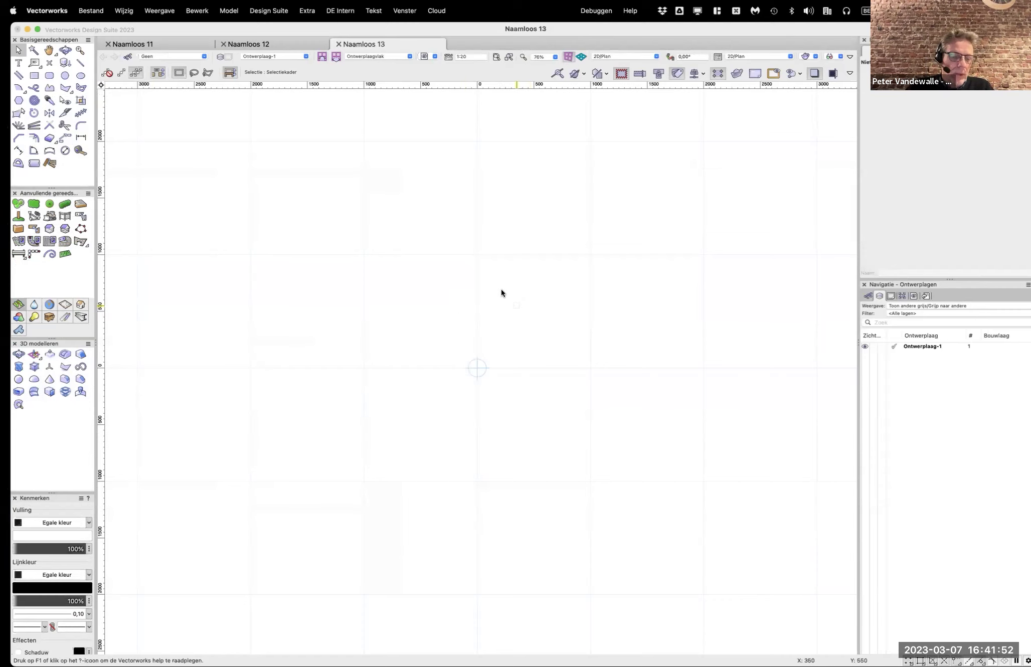
pyautogui.press('super+Tab')
pyautogui.moveTo(705, 163); pyautogui.dragTo(494, 372)
pyautogui.press('super+Tab')
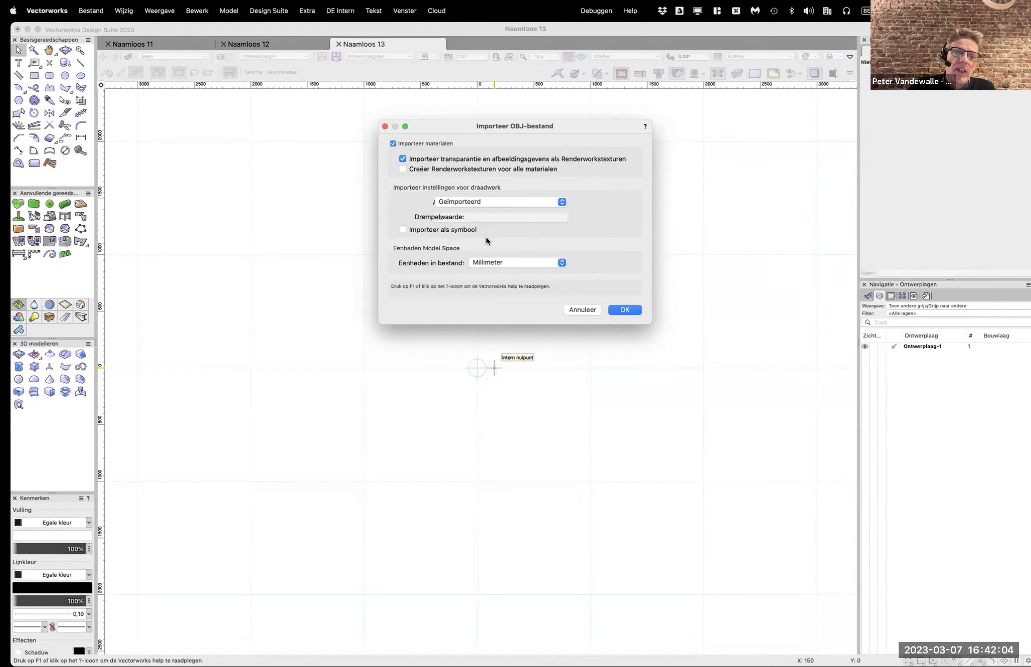
pyautogui.click(620, 309)
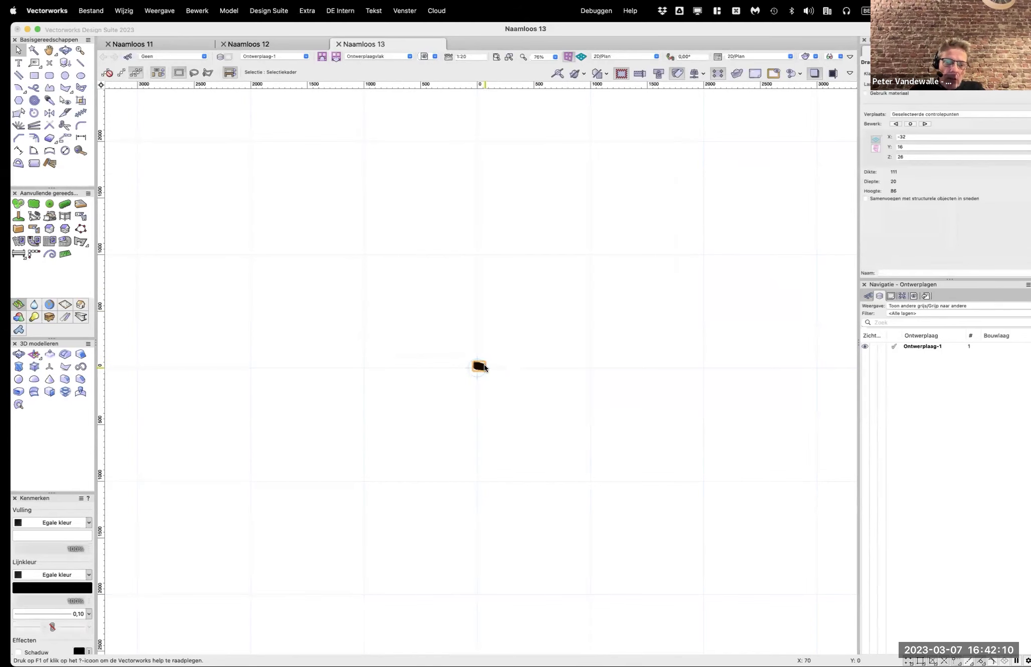
# - Take a closer look at the imported mesh at the origin and delete it
pyautogui.scroll(5, 484, 365)
pyautogui.scroll(4, 485, 365)
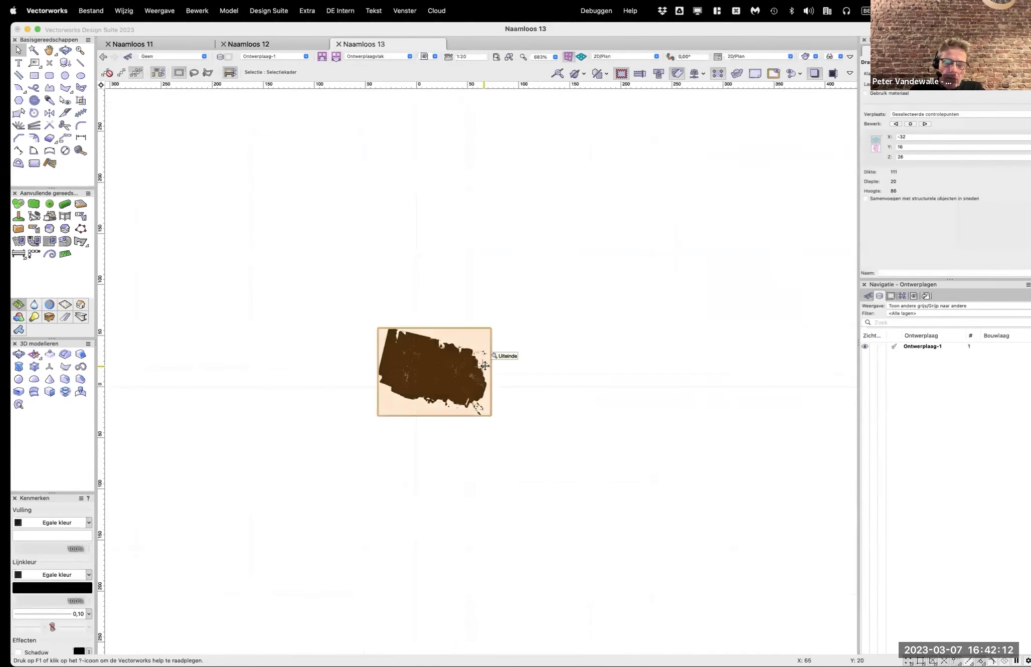
pyautogui.press('BackSpace')
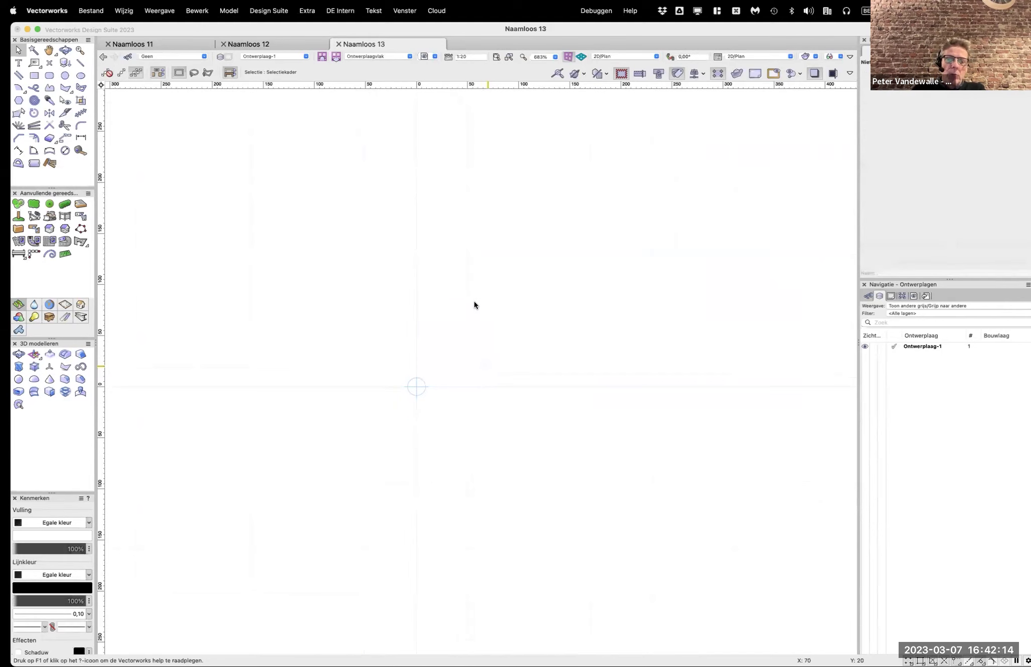
# - Import OBJ.obj from Finder at the internal origin of the Vectorworks document, with Meter as file units and materials included
pyautogui.press('super+Tab')
pyautogui.moveTo(708, 166); pyautogui.dragTo(551, 334)
pyautogui.press('super+Tab')
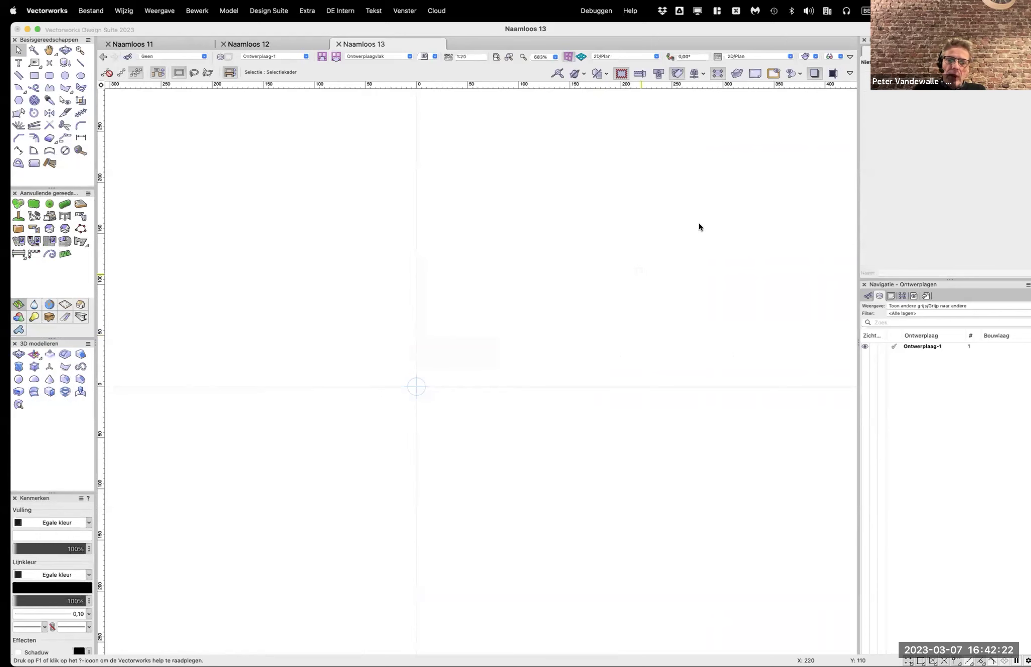
pyautogui.press('super+m')
pyautogui.moveTo(706, 166); pyautogui.dragTo(416, 387)
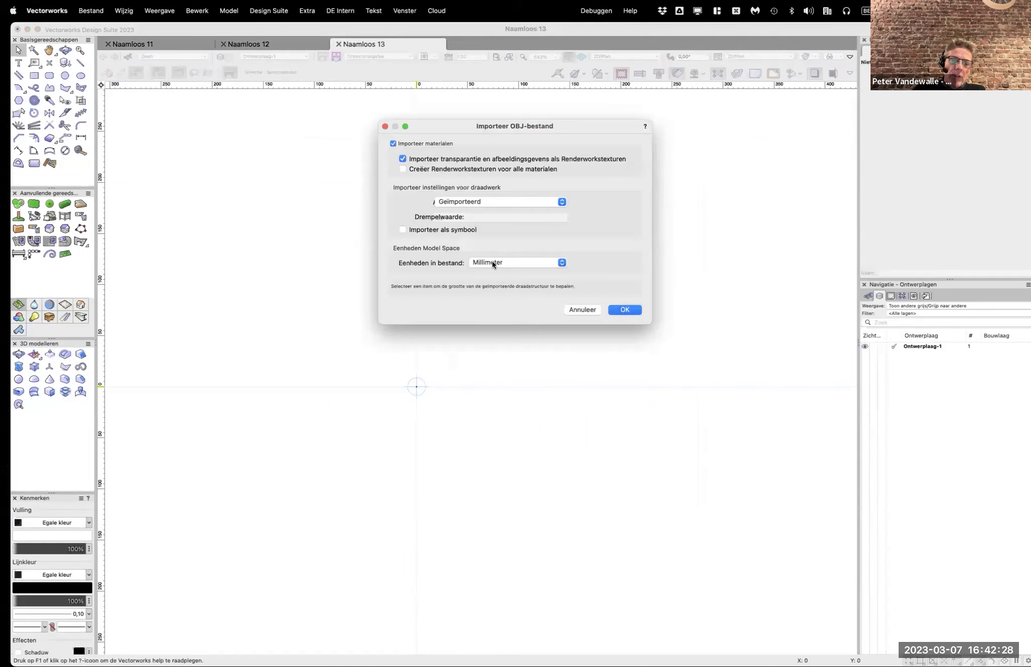
pyautogui.click(492, 261)
pyautogui.click(501, 284)
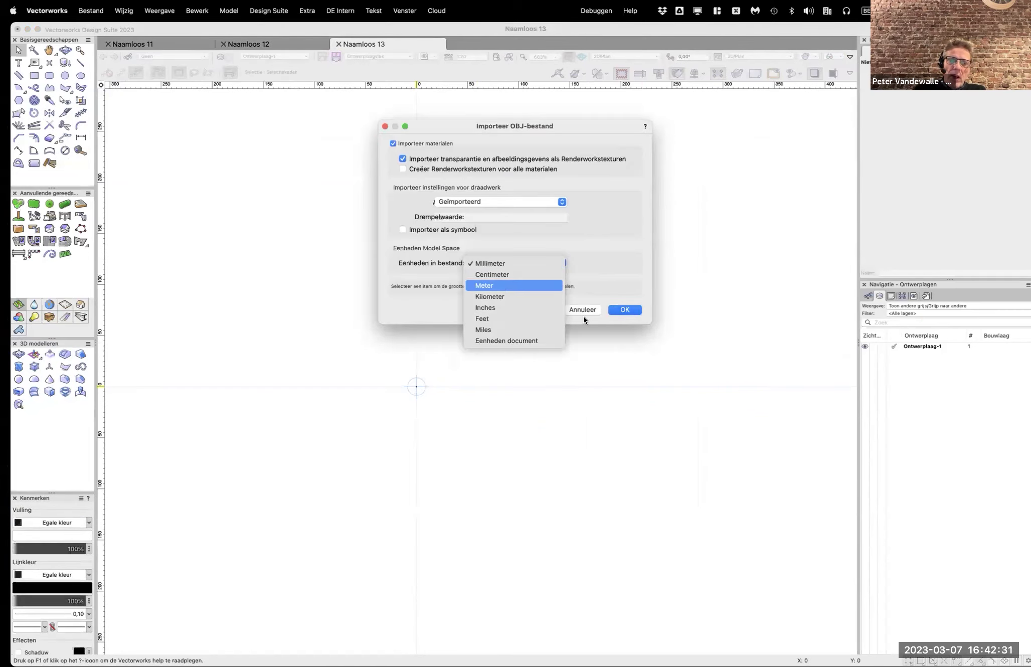
pyautogui.click(622, 310)
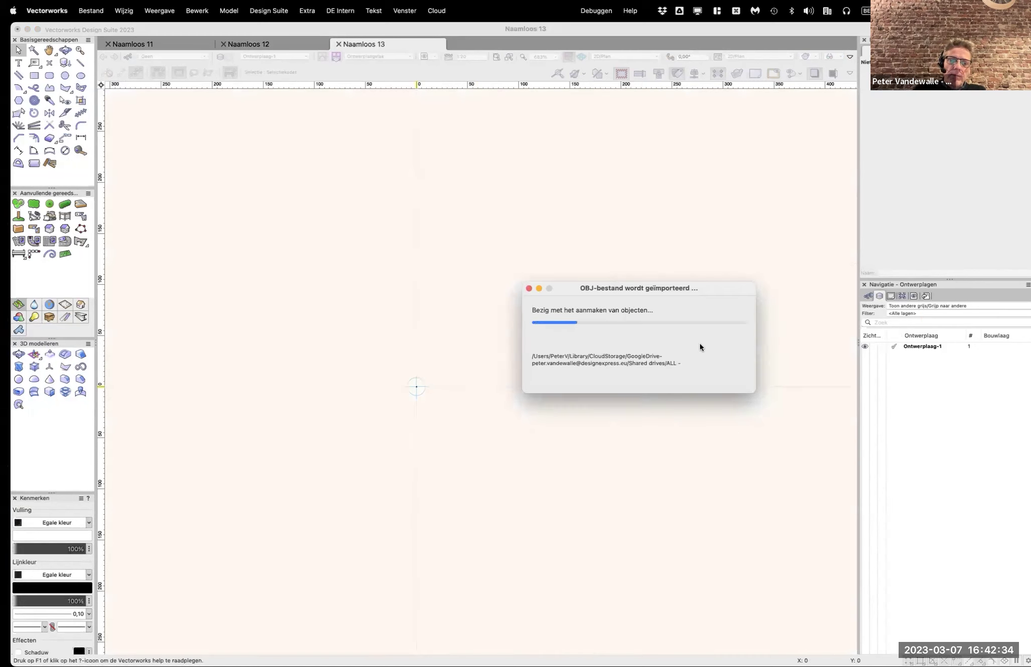
# - Examine the imported mesh in plan and in right isometric view, from the whole site to the farmhouse and the houses across the street
pyautogui.scroll(-5, 566, 298)
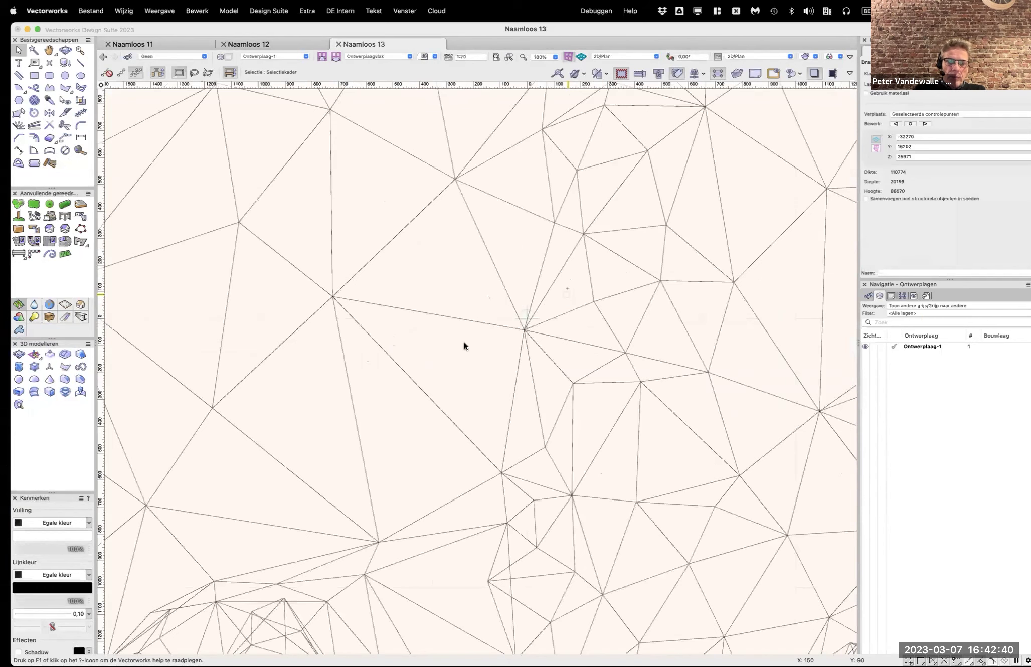
pyautogui.scroll(-6, 467, 336)
pyautogui.scroll(-6, 521, 292)
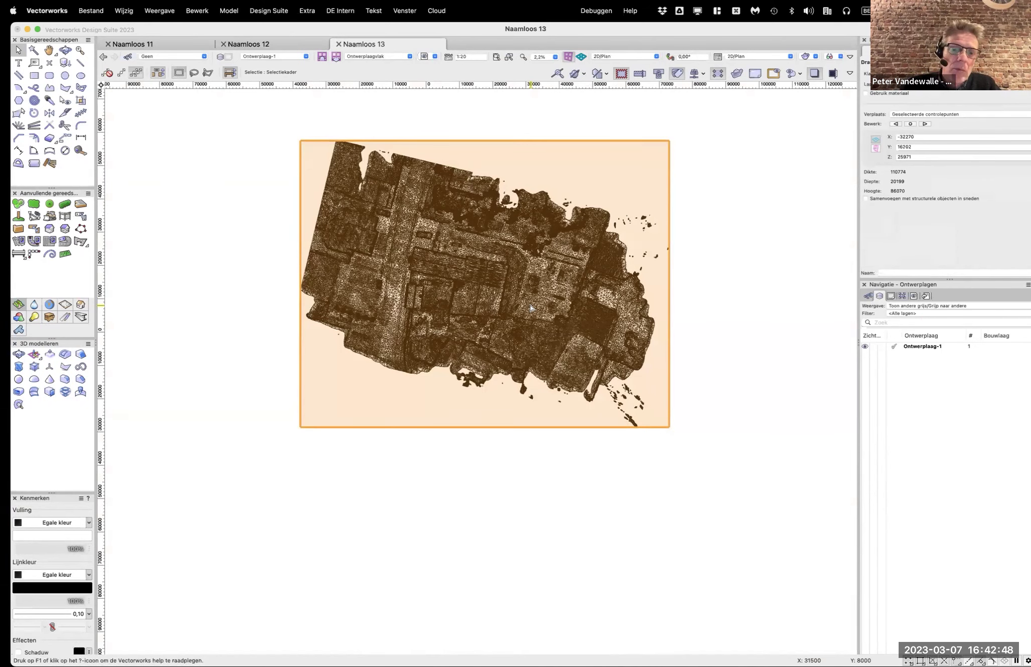
pyautogui.press('ctrl')
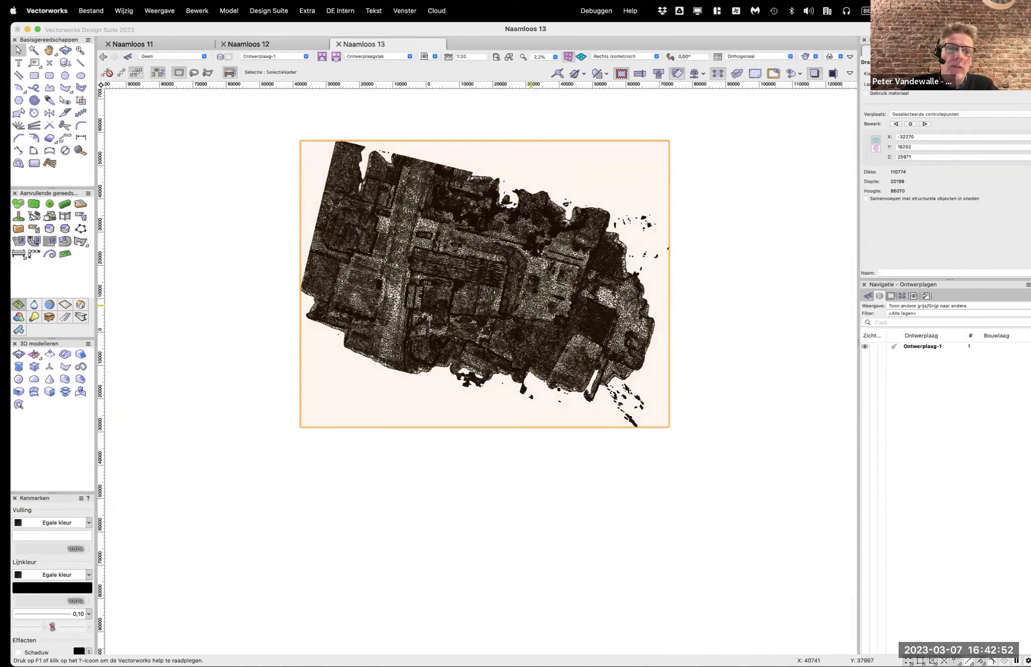
pyautogui.press('3')
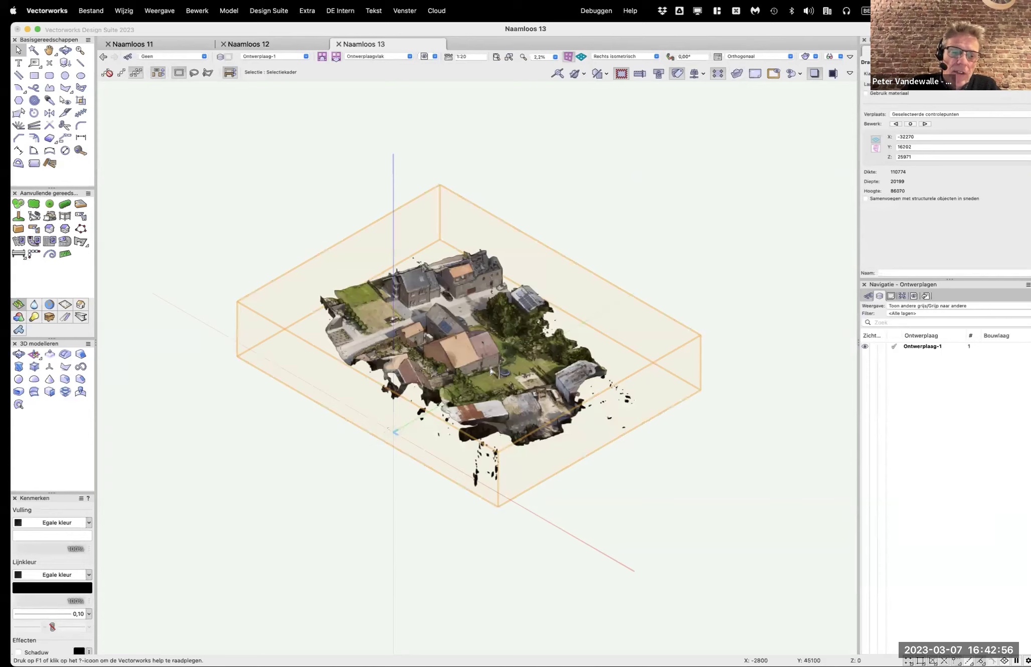
pyautogui.scroll(5, 491, 371)
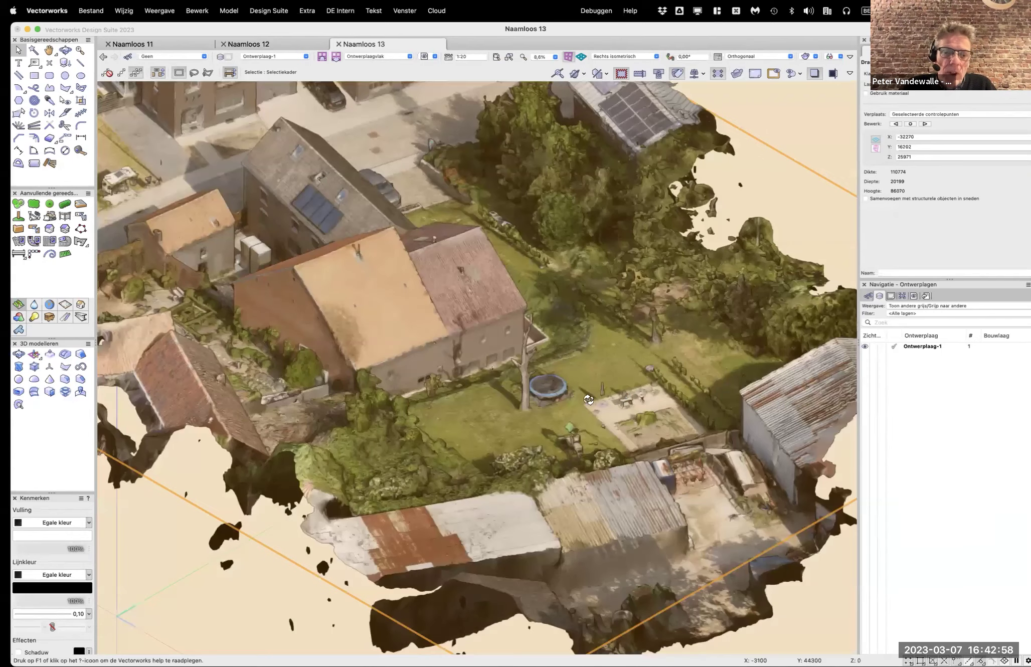
pyautogui.keyDown('super'); pyautogui.moveTo(589, 400); pyautogui.dragTo(491, 388, button='middle'); pyautogui.keyUp('super')
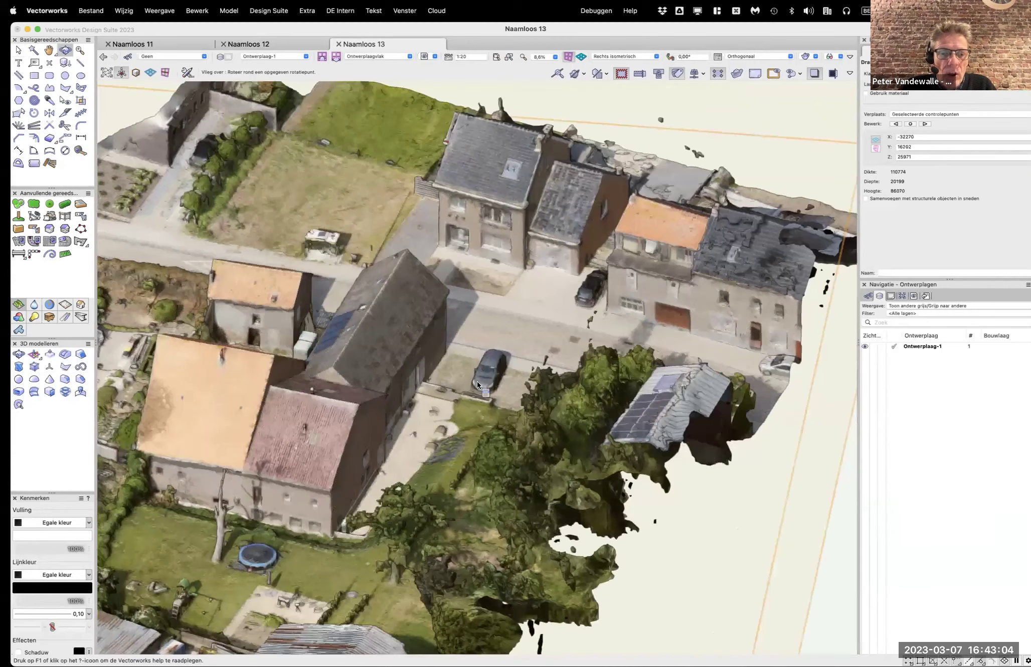
# - Examine the mesh detail of the parked car and the flower trough beside the farmhouse up close
pyautogui.scroll(3, 477, 381)
pyautogui.press('x')
pyautogui.scroll(10, 506, 386)
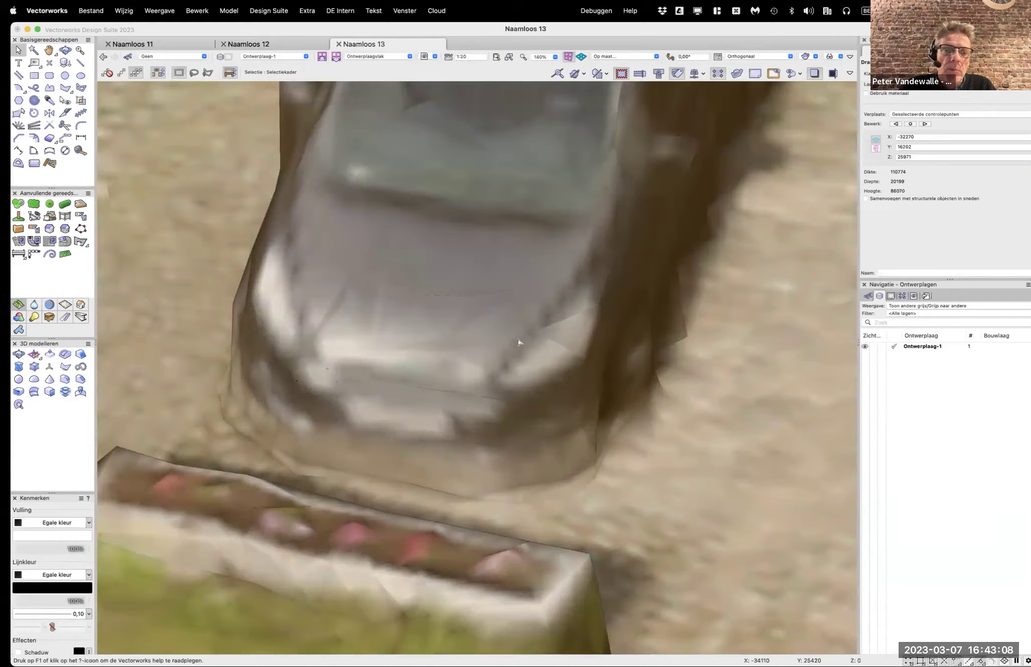
pyautogui.scroll(-3, 535, 340)
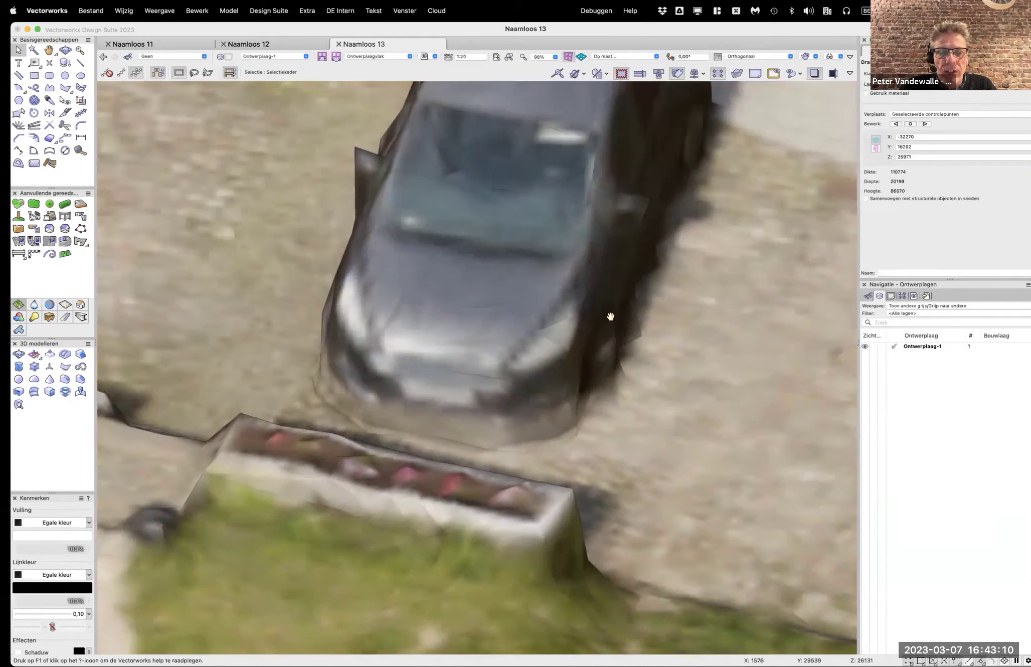
pyautogui.press('h')
pyautogui.press('9')
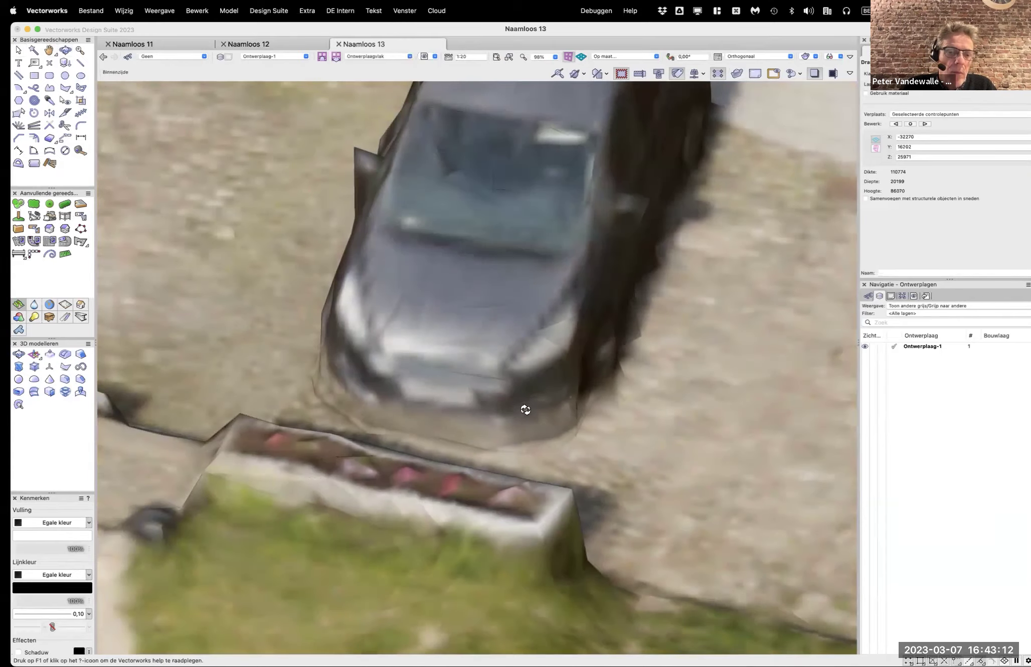
pyautogui.scroll(-5, 529, 406)
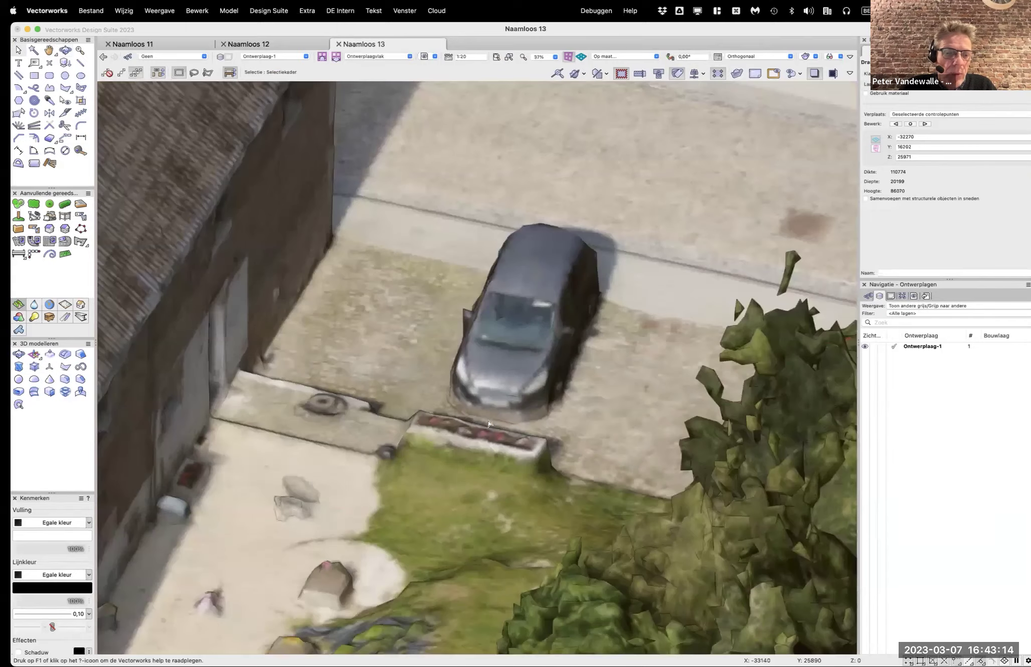
# - Inspect the farmhouse facade and courtyard from the street side, followed by an overview of the surrounding site
pyautogui.hotkey('shift', 'c')
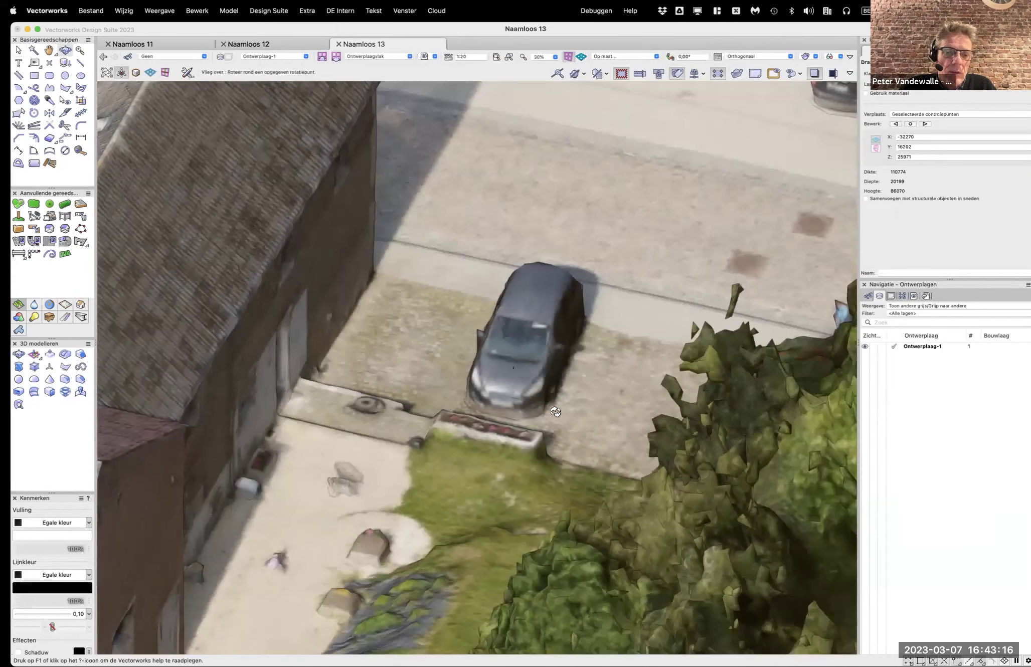
pyautogui.moveTo(436, 419); pyautogui.dragTo(335, 372)
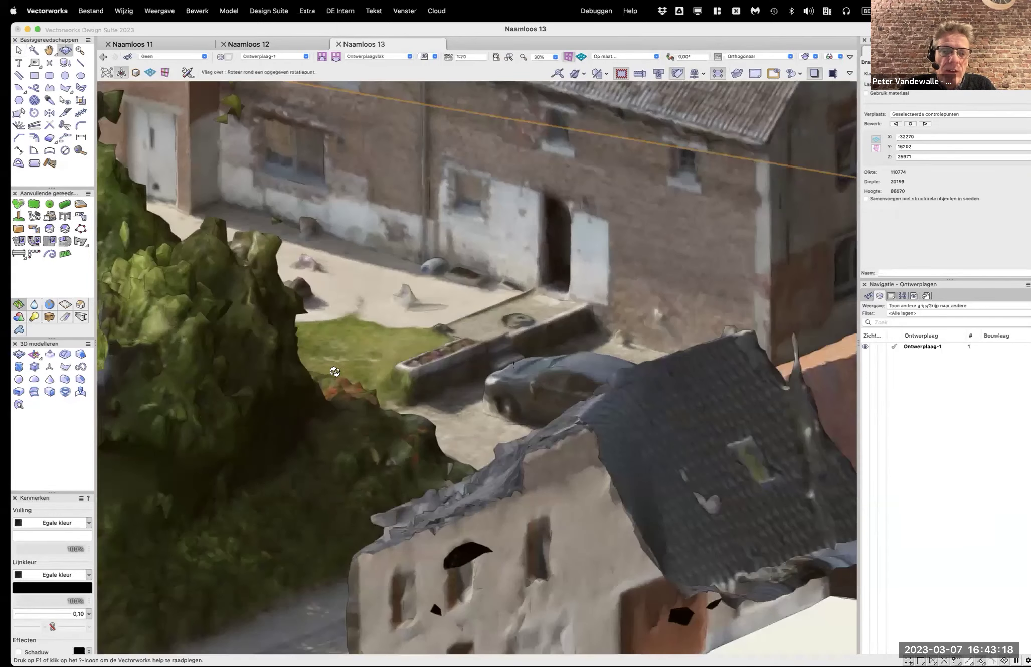
pyautogui.moveTo(441, 232); pyautogui.dragTo(469, 233)
pyautogui.press('x')
pyautogui.scroll(5, 556, 394)
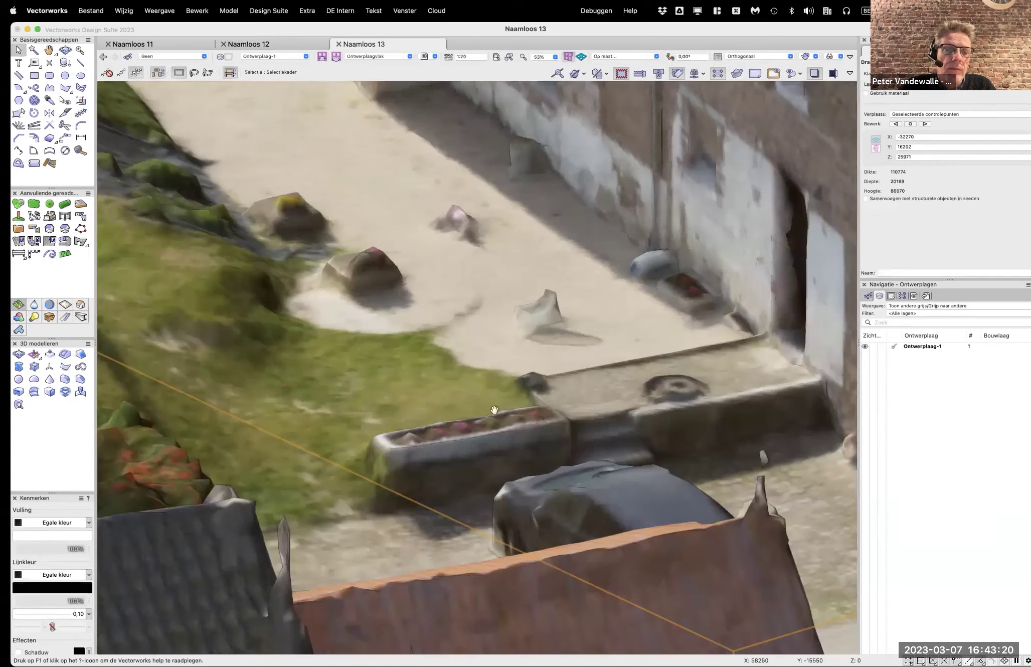
pyautogui.scroll(5, 519, 369)
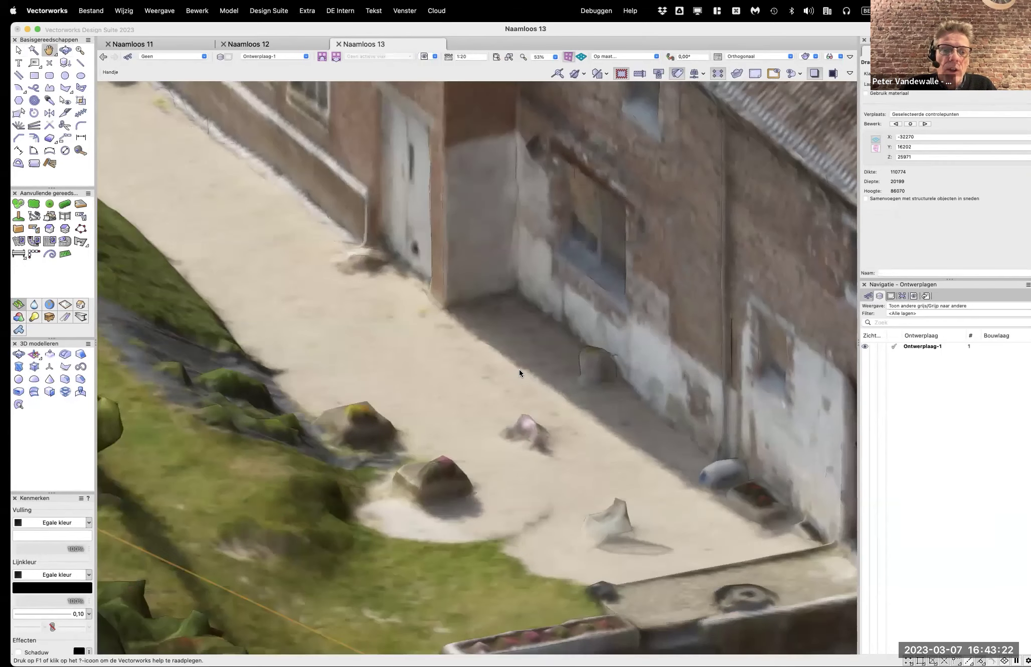
pyautogui.scroll(-4, 519, 369)
pyautogui.scroll(-4, 521, 371)
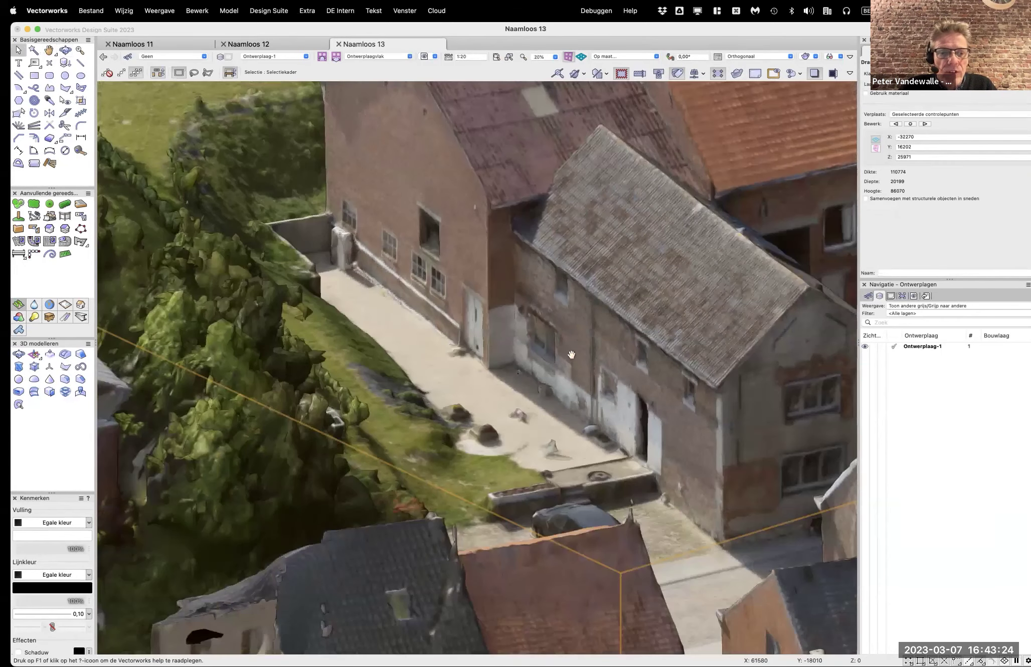
pyautogui.scroll(-5, 517, 225)
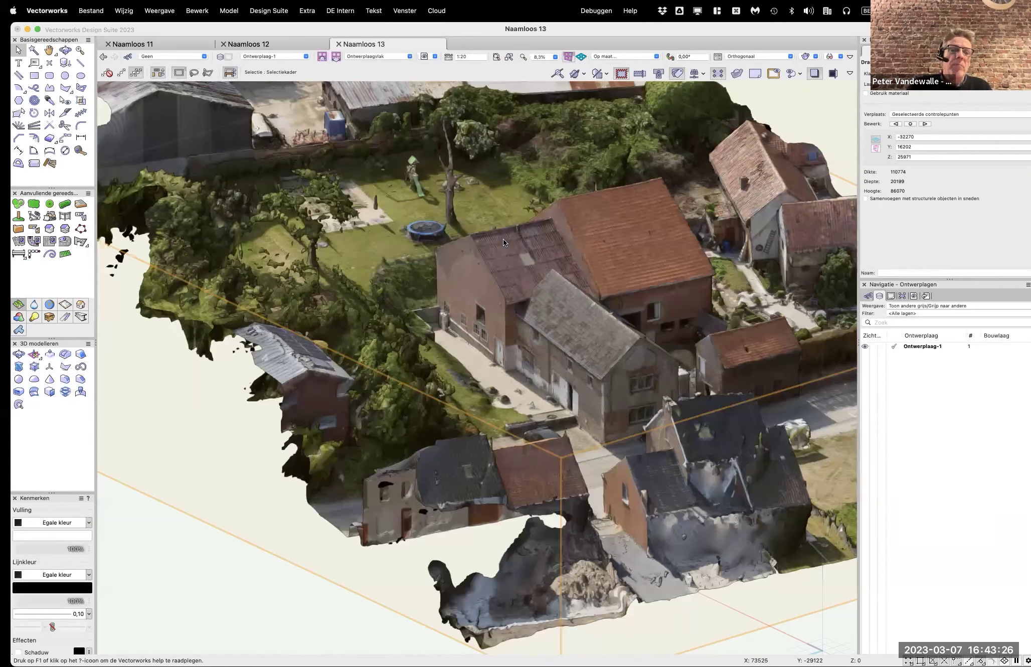
pyautogui.scroll(3, 503, 242)
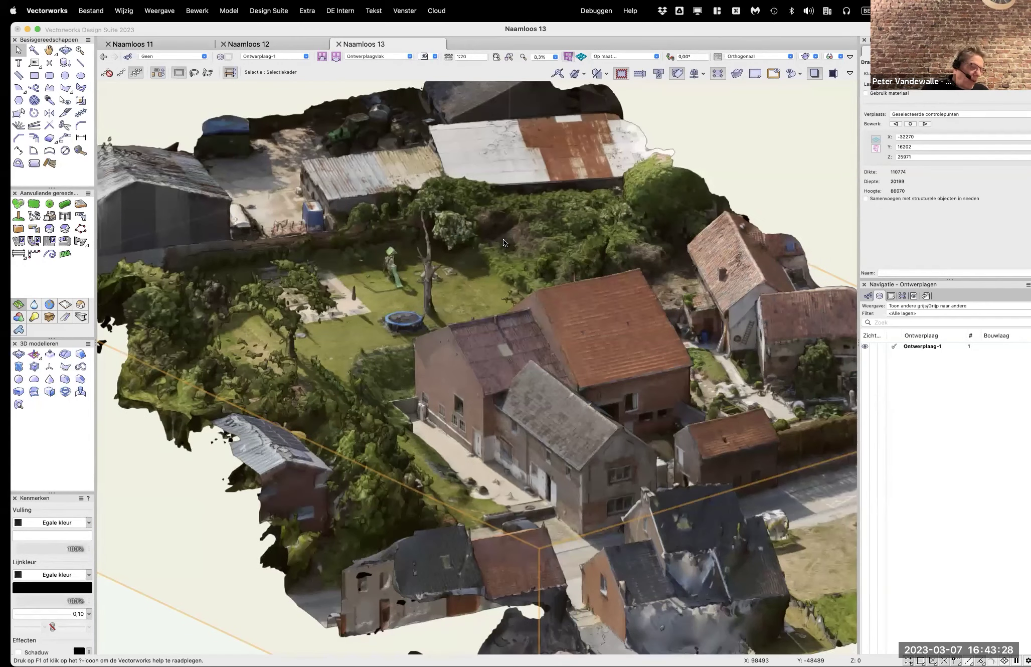